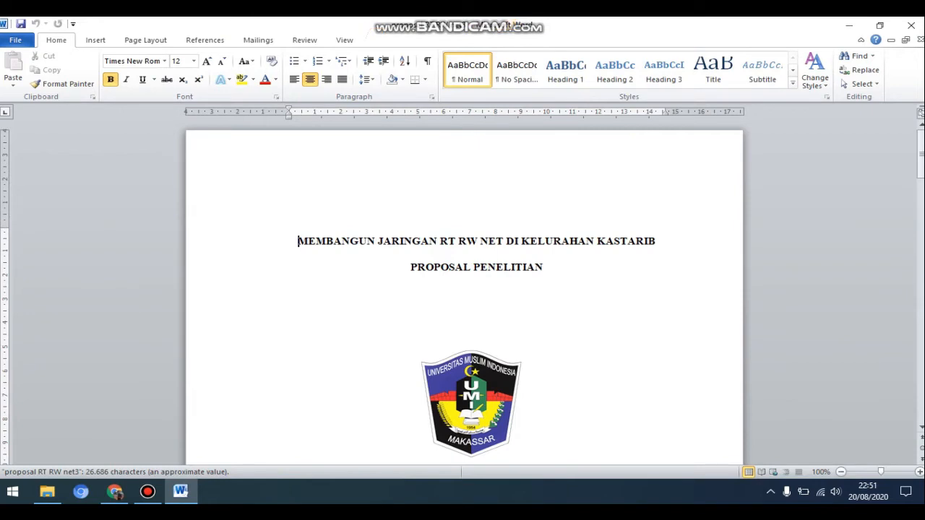
Examine the cover page and the Kata Pengantar pages of the finished proposal, including the page numbers in their footers
scroll(463, 289, "down", 3)
scroll(462, 289, "up", 3)
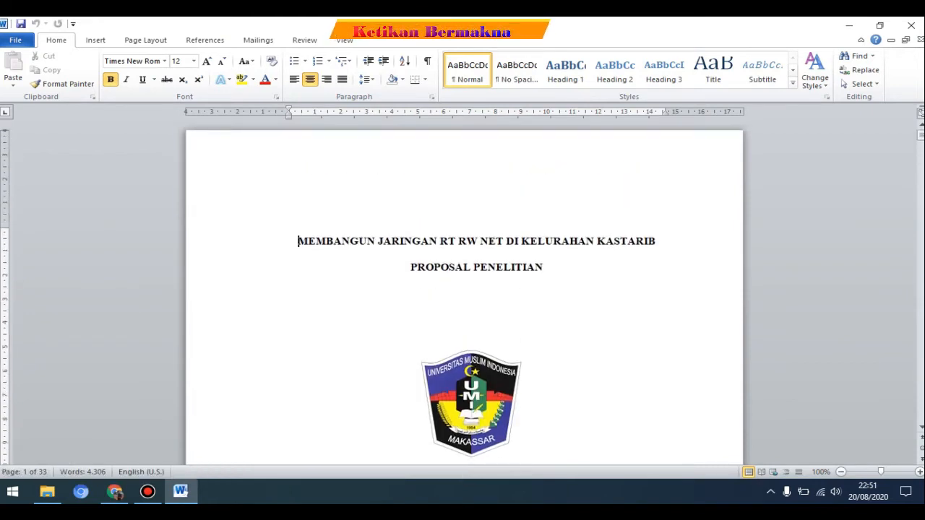
scroll(463, 289, "down", 10)
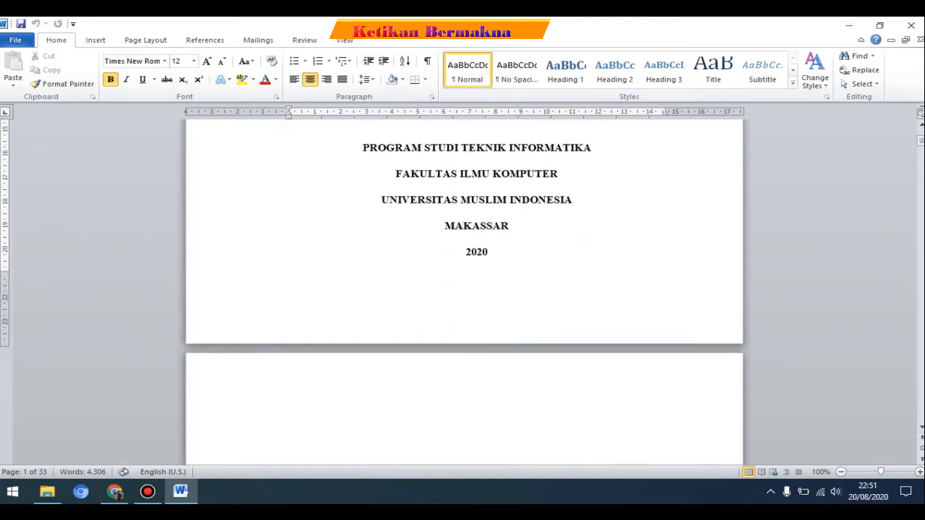
scroll(463, 289, "up", 8)
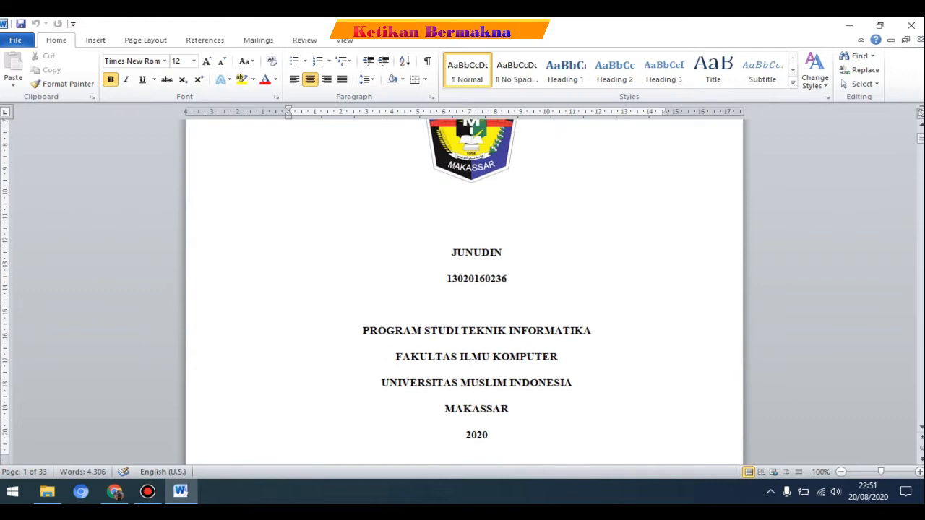
scroll(463, 289, "up", 2)
scroll(463, 289, "down", 7)
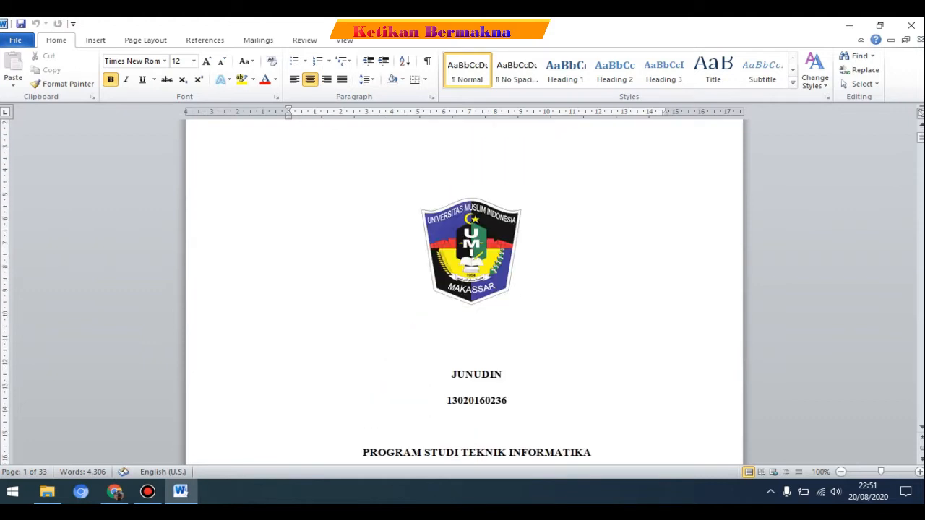
scroll(462, 289, "down", 3)
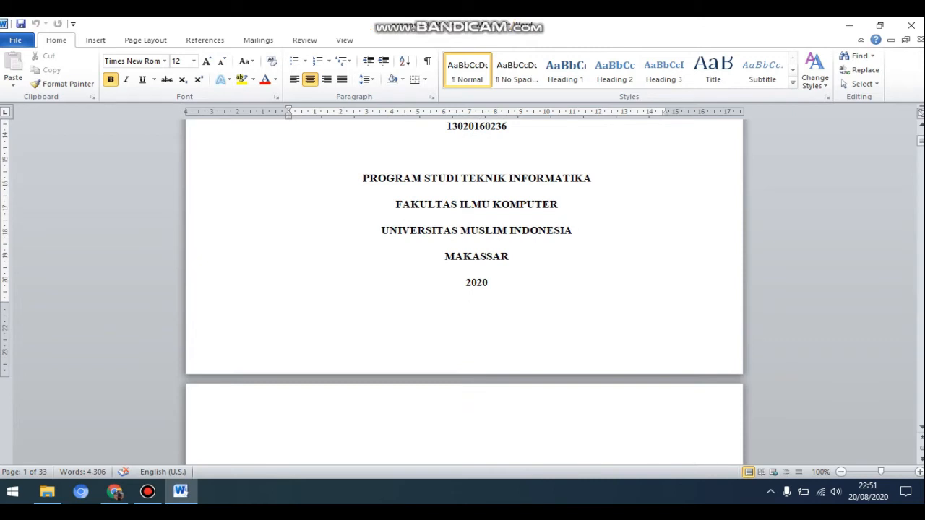
scroll(462, 289, "down", 1)
scroll(462, 289, "down", 4)
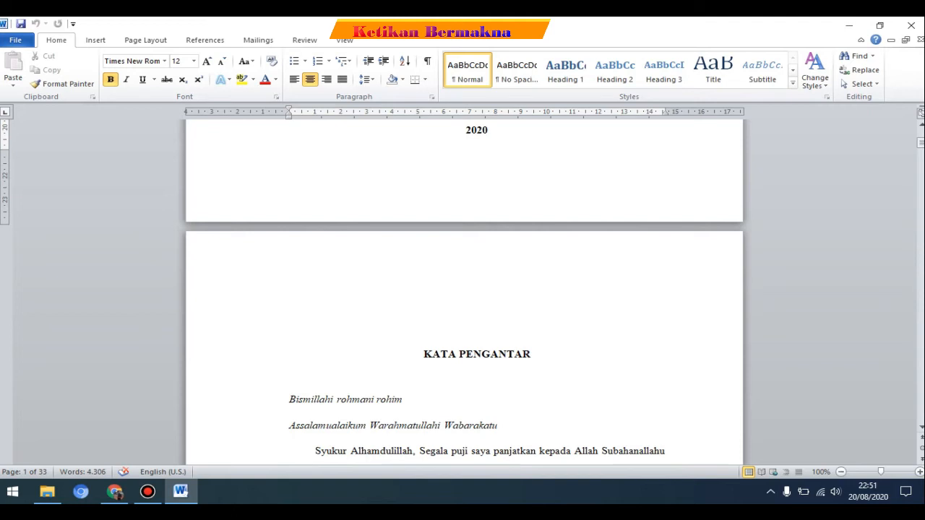
scroll(462, 289, "down", 14)
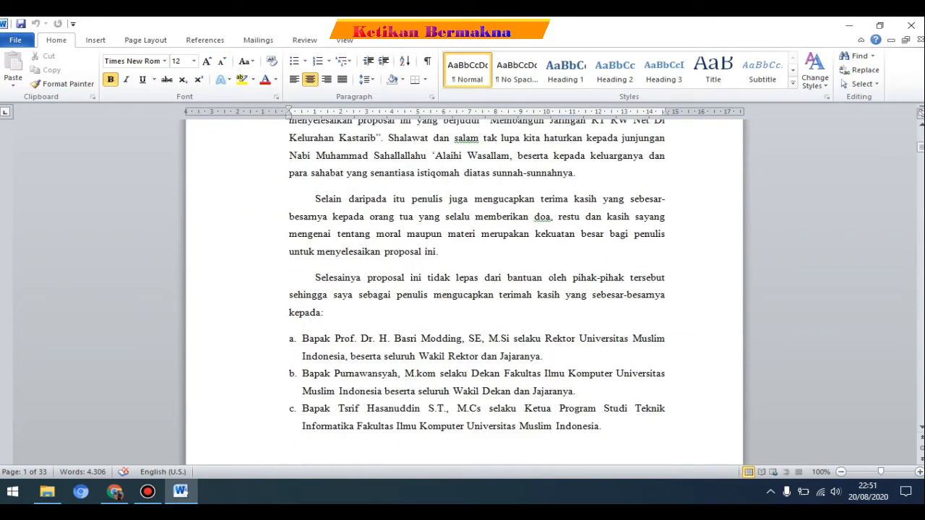
scroll(663, 368, "down", 4)
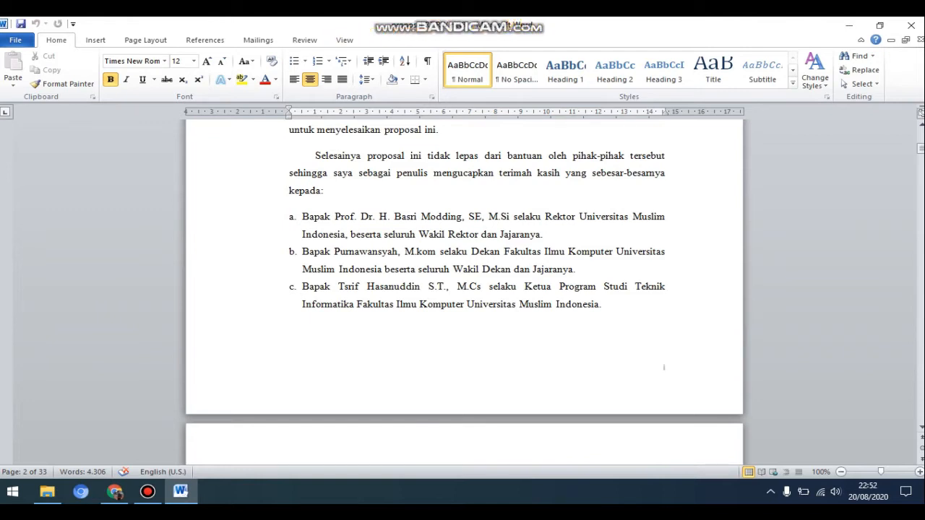
scroll(664, 367, "down", 10)
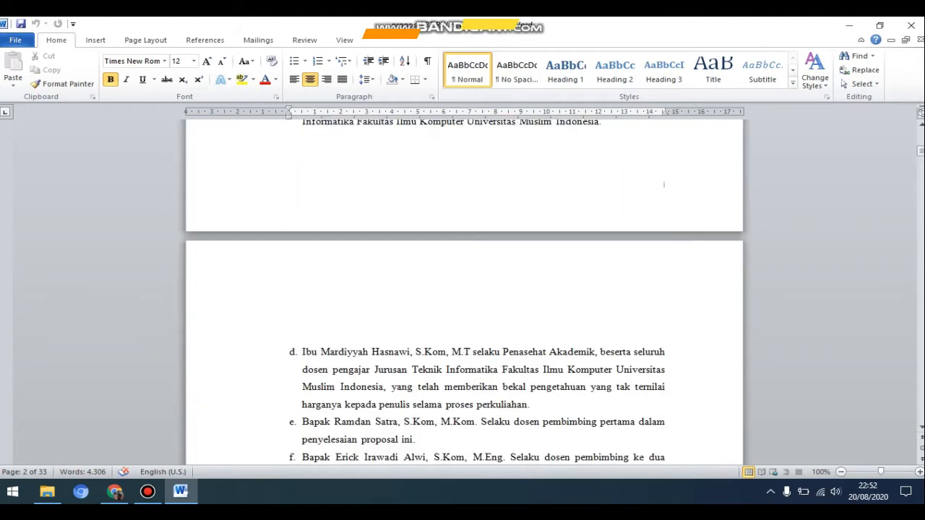
scroll(483, 289, "down", 7)
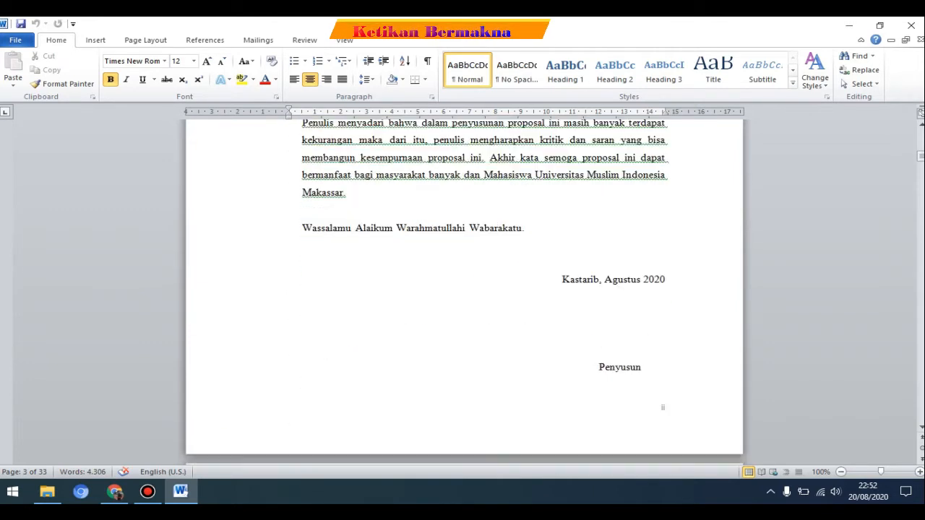
Examine the Daftar Isi, Daftar Tabel and Daftar Istila pages up to the start of BAB 1
scroll(463, 289, "down", 10)
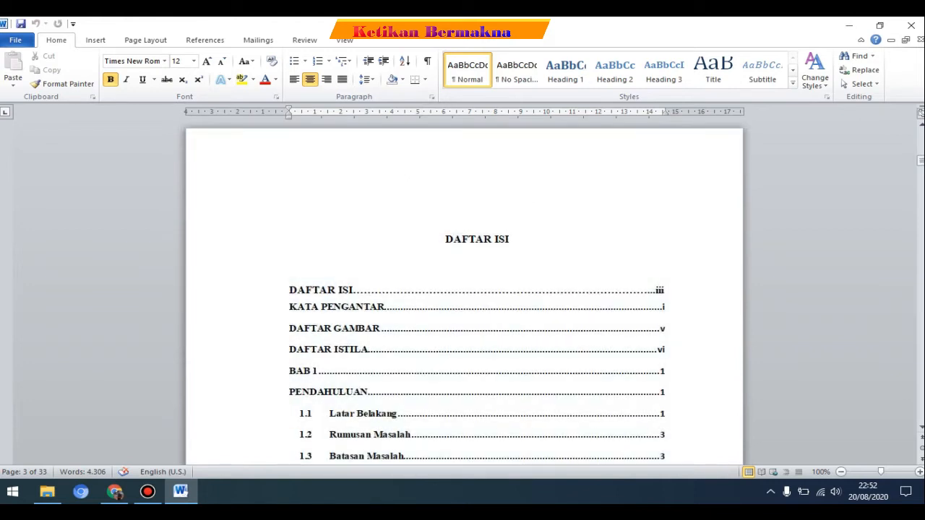
scroll(463, 289, "down", 5)
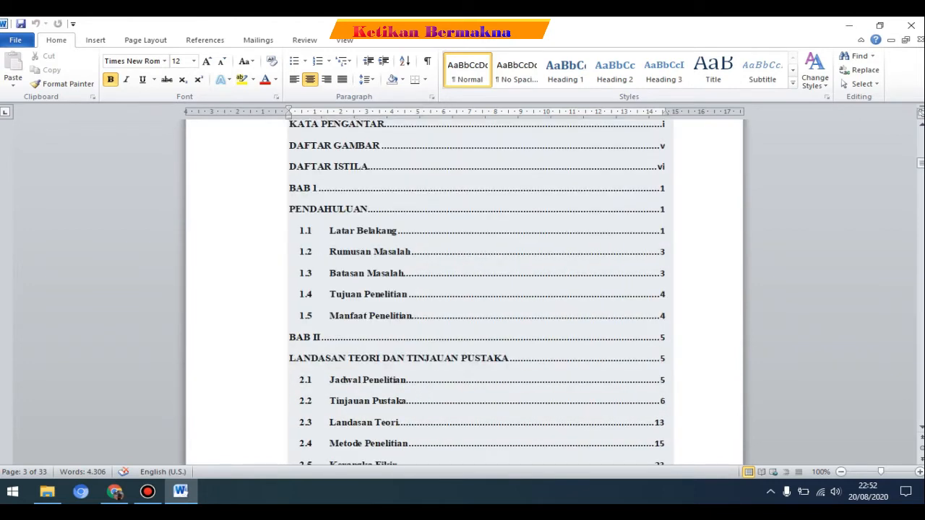
scroll(661, 234, "down", 9)
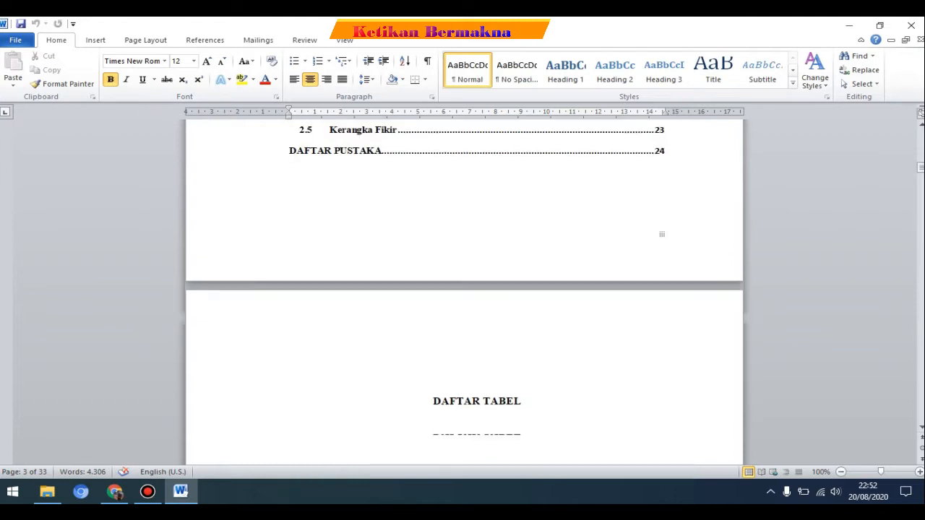
scroll(662, 235, "down", 4)
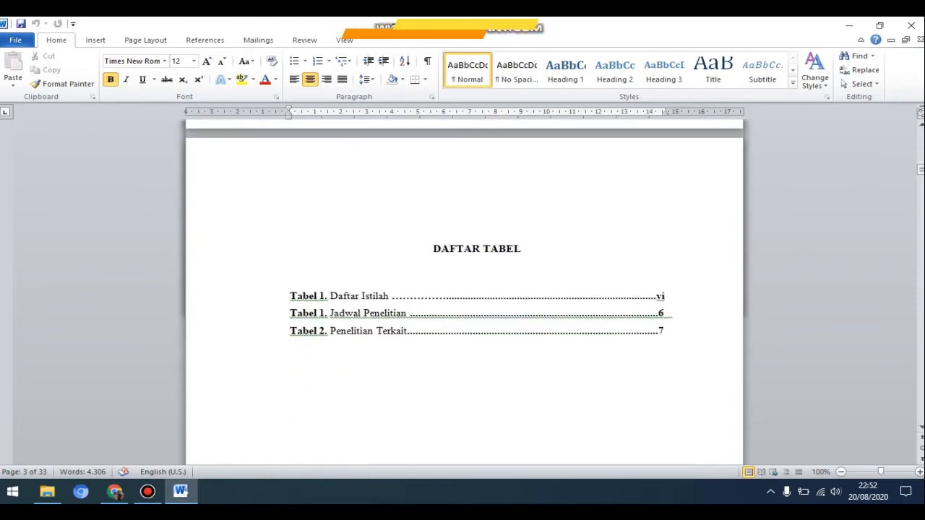
scroll(463, 289, "down", 20)
scroll(463, 289, "down", 20)
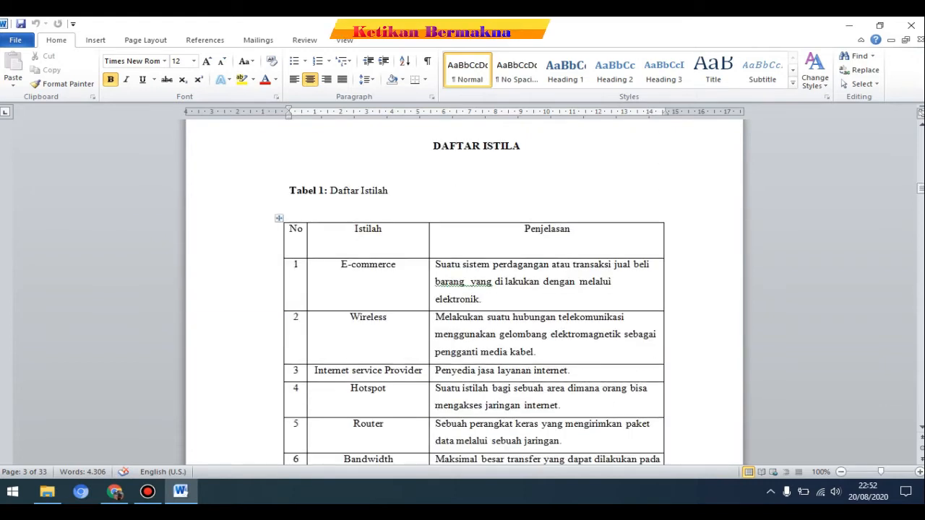
scroll(463, 289, "down", 20)
scroll(462, 289, "down", 1)
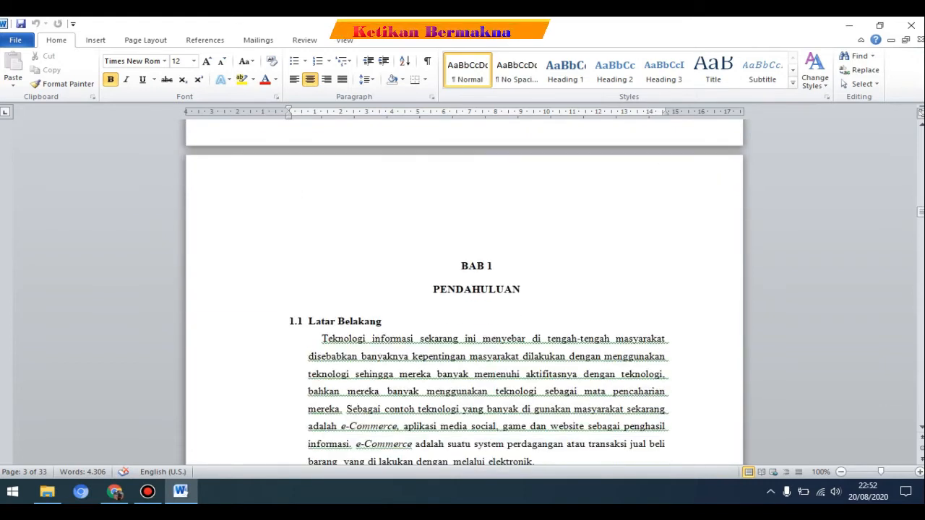
Compare the page numbers in the footers of the BAB 1 pages with those of the preceding glossary pages
scroll(463, 289, "down", 18)
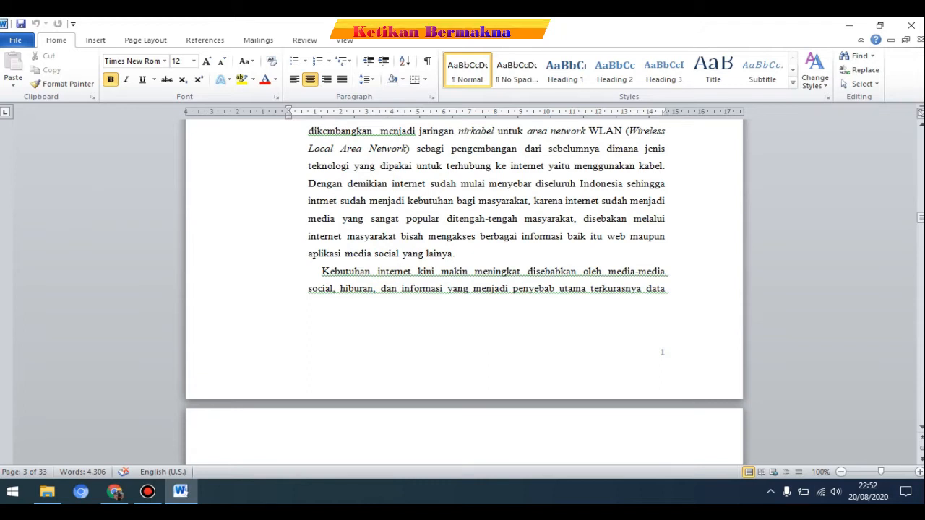
scroll(463, 289, "down", 2)
scroll(463, 289, "down", 20)
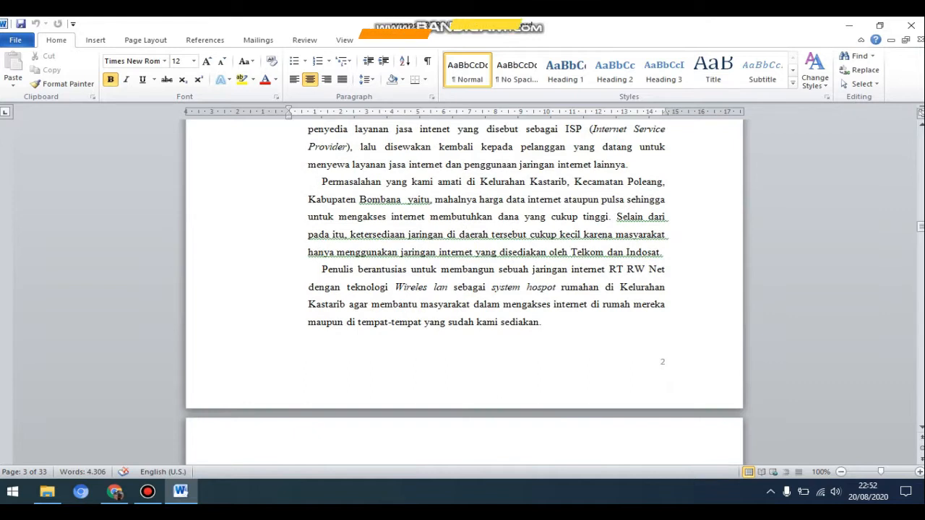
scroll(463, 289, "up", 5)
scroll(463, 289, "up", 20)
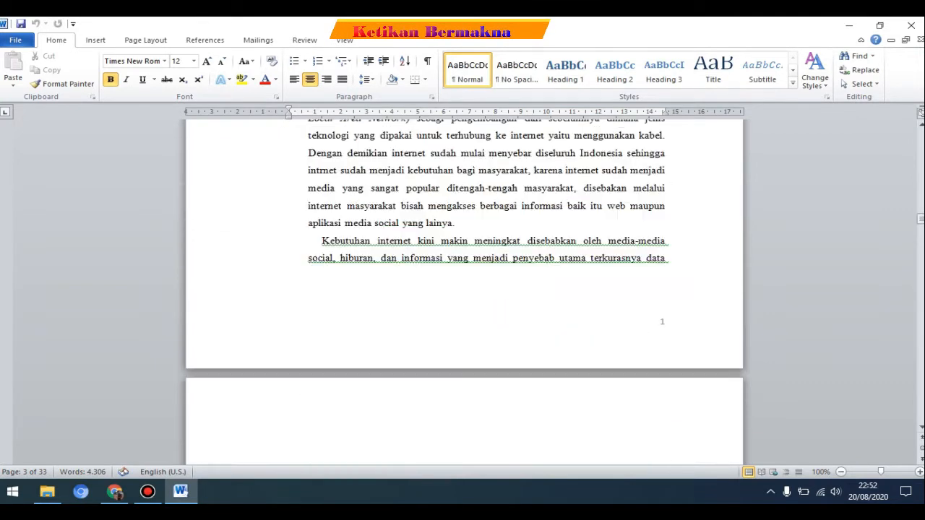
scroll(463, 289, "up", 10)
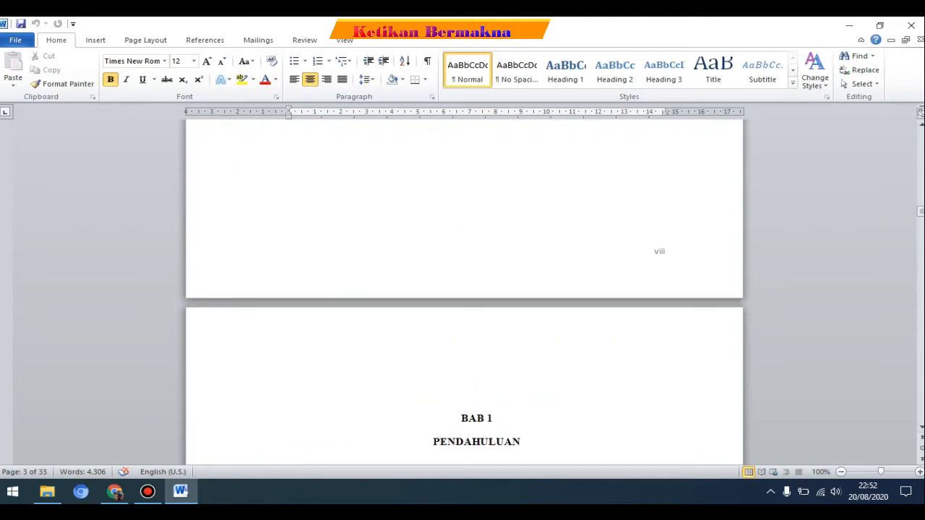
scroll(463, 289, "up", 1)
scroll(463, 290, "up", 4)
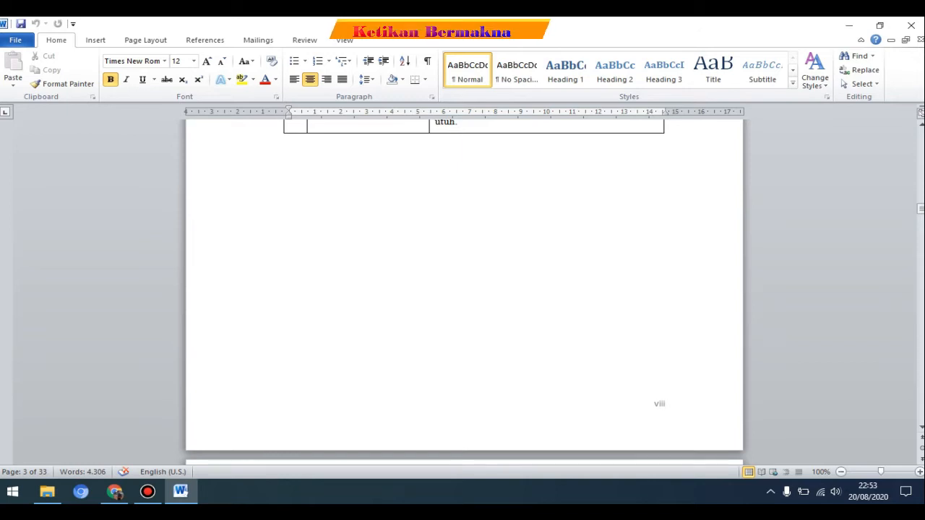
scroll(464, 290, "up", 1)
scroll(464, 289, "up", 5)
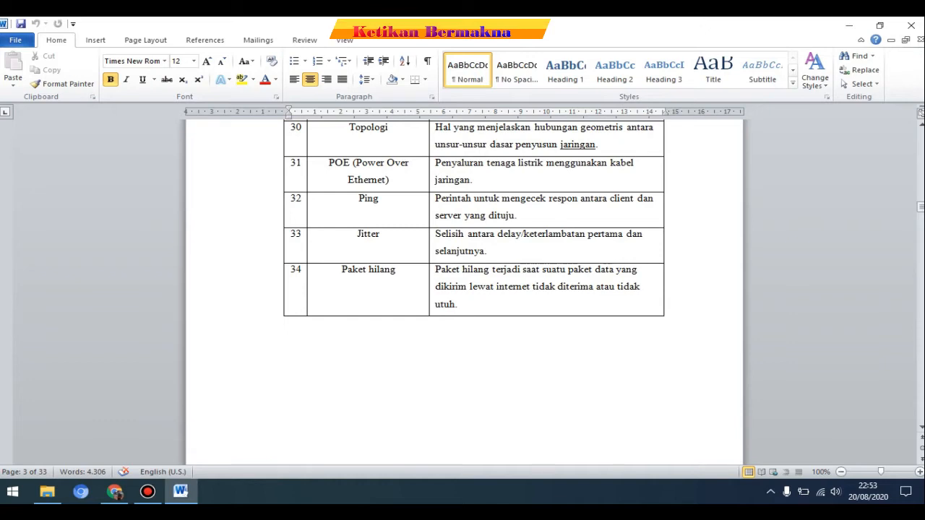
scroll(464, 289, "up", 12)
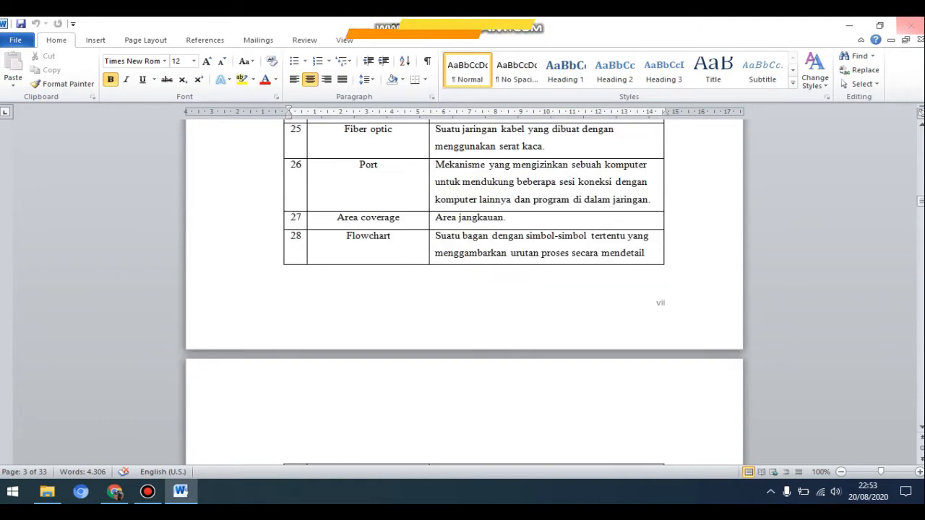
Close the finished proposal and open the document proposal RT RW net3 from the proposal folder on drive E
left_click(911, 26)
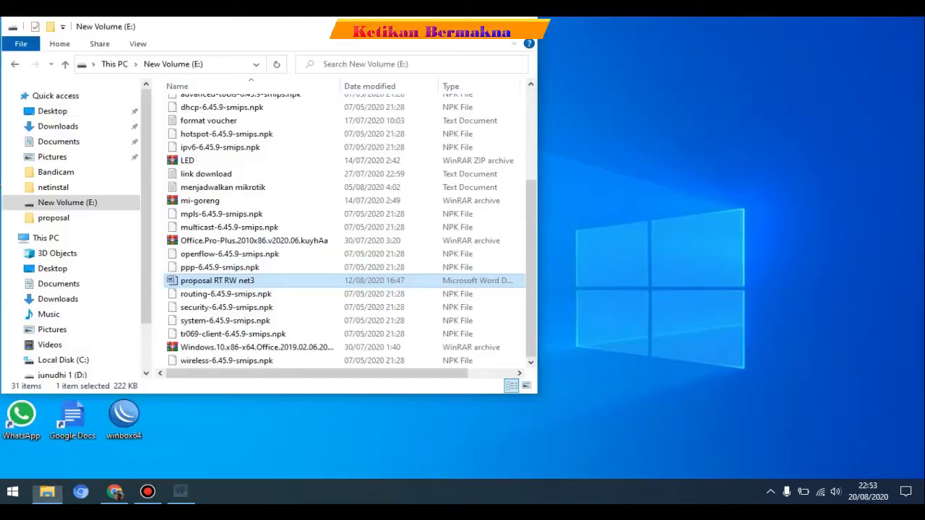
scroll(349, 232, "up", 4)
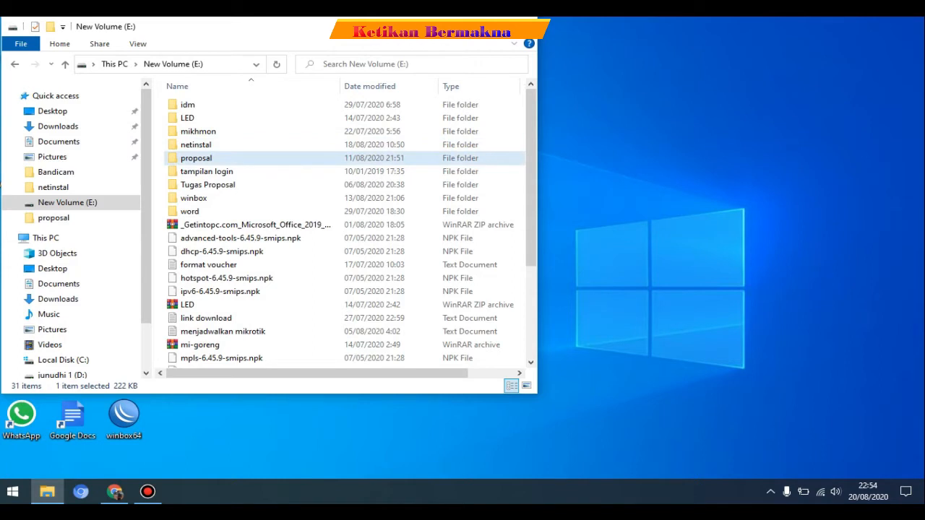
double_click(196, 157)
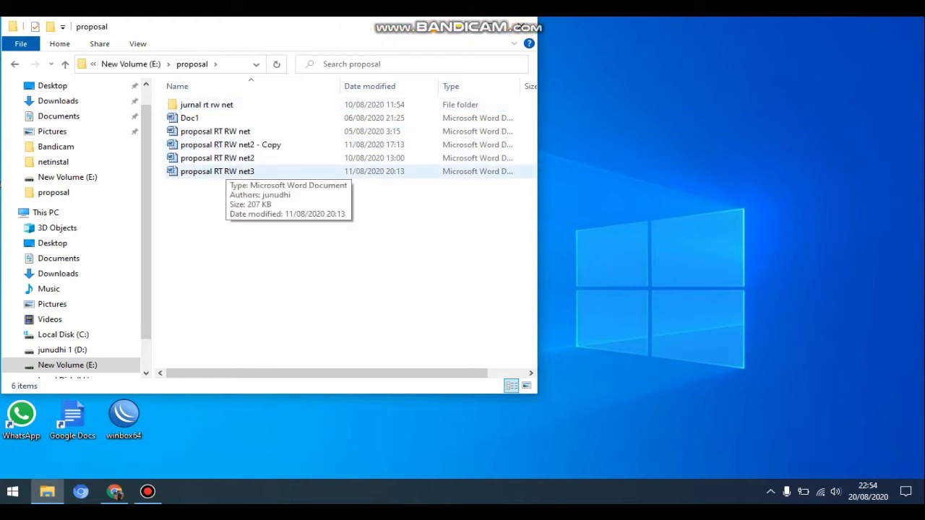
double_click(217, 172)
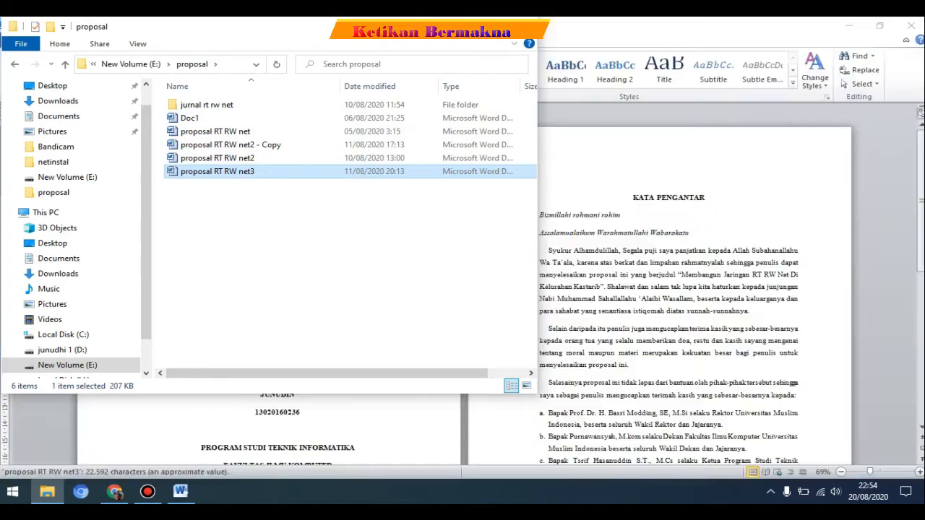
Set the newly opened proposal's zoom to 100%
left_click(633, 251)
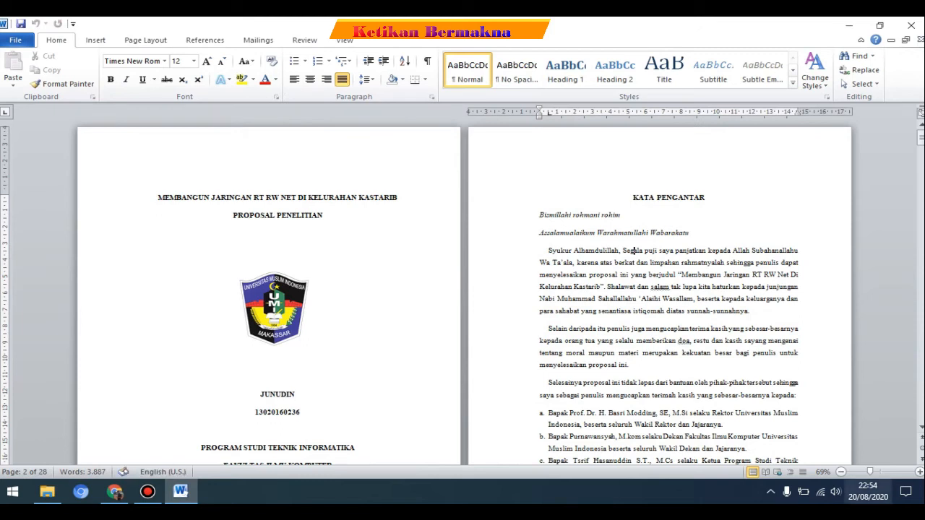
left_click_drag(869, 471, 881, 471)
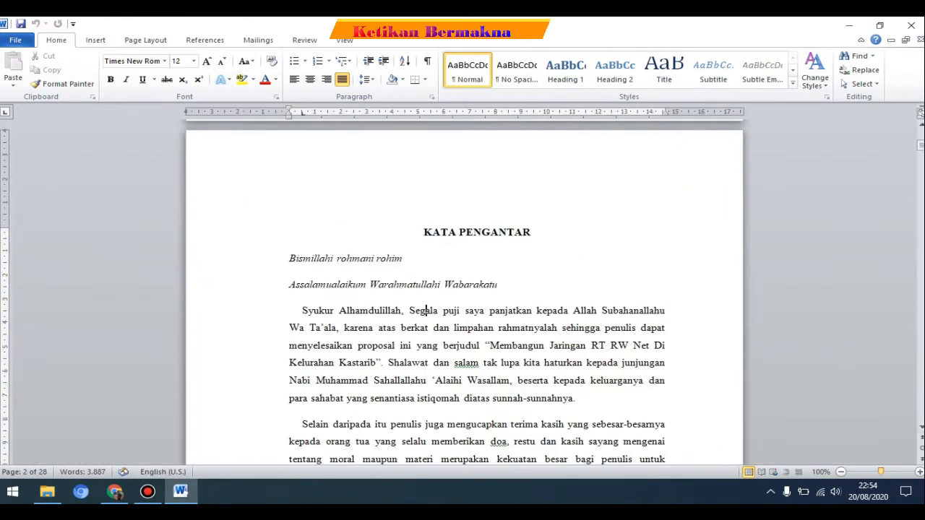
scroll(463, 289, "up", 15)
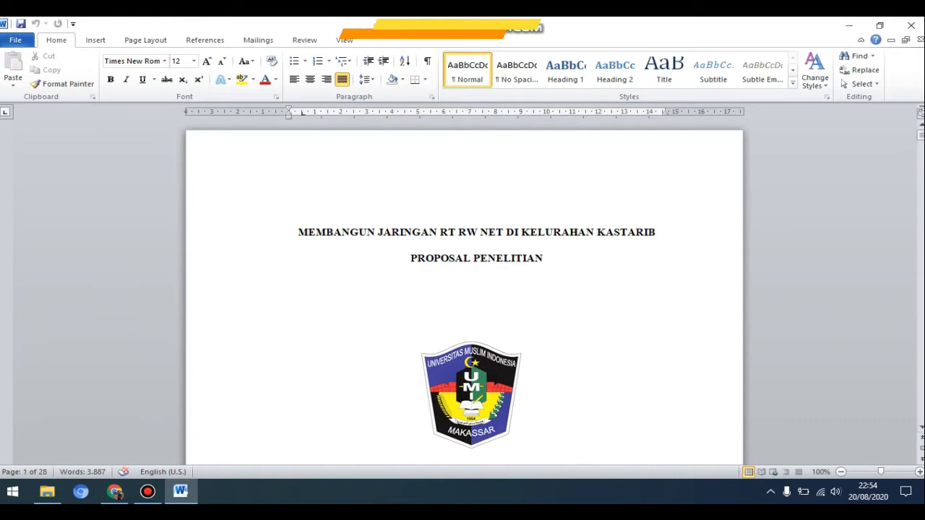
Examine the cover page and the Kata Pengantar pages of the opened proposal for page numbers in their footers
scroll(462, 289, "down", 1)
scroll(462, 290, "down", 6)
scroll(463, 289, "up", 7)
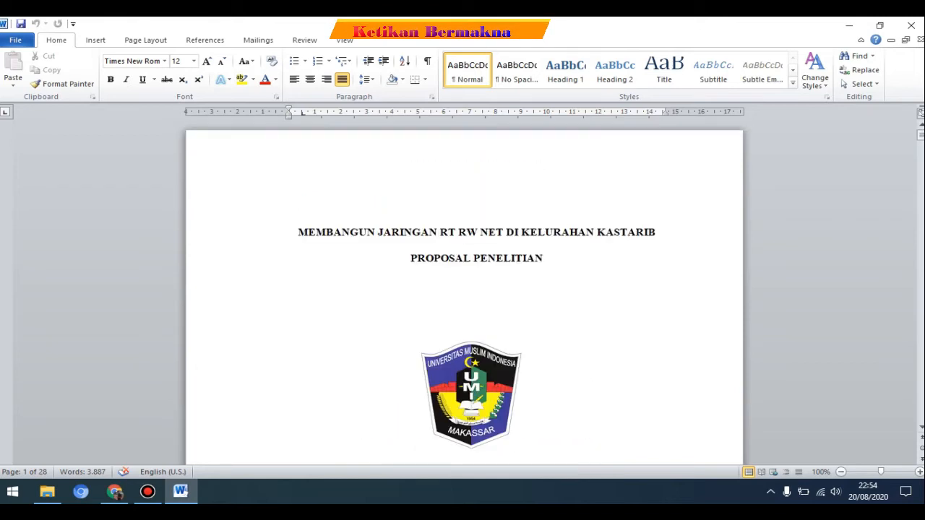
scroll(426, 442, "down", 17)
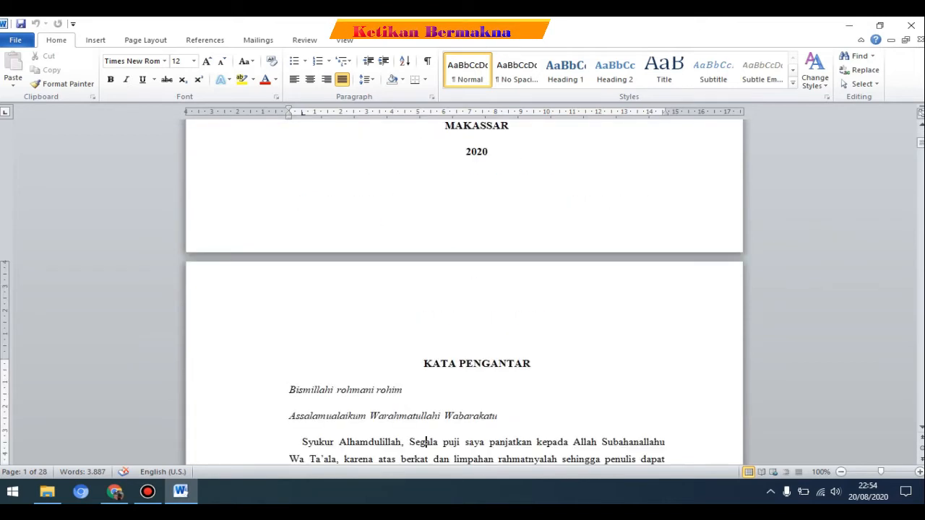
scroll(463, 289, "down", 15)
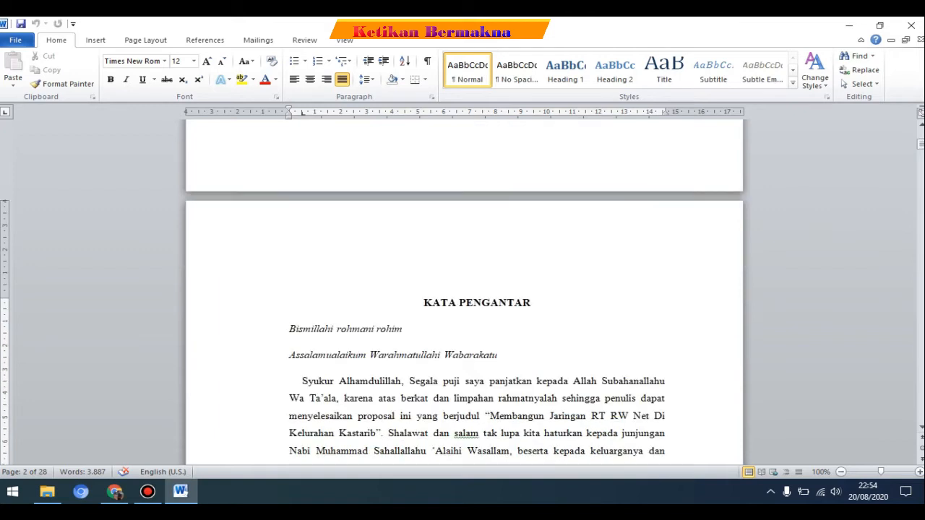
scroll(462, 289, "down", 3)
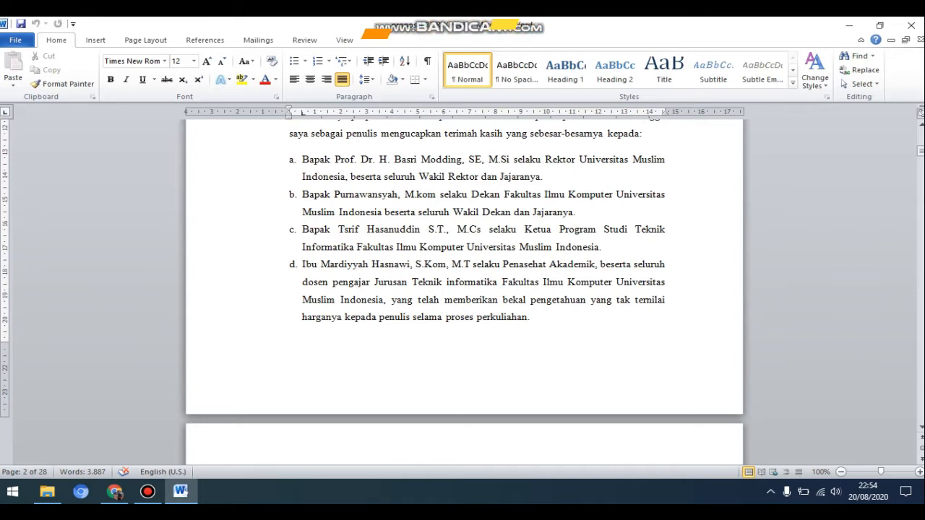
scroll(462, 289, "down", 2)
scroll(462, 289, "down", 15)
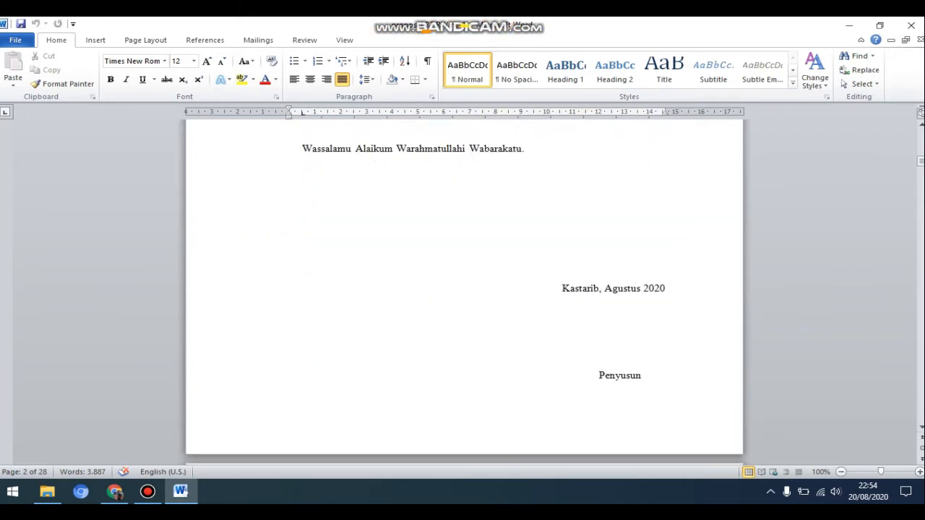
Examine the pages from Kata Pengantar through the first BAB 1 page for page numbers, and return to the cover page
scroll(463, 289, "down", 10)
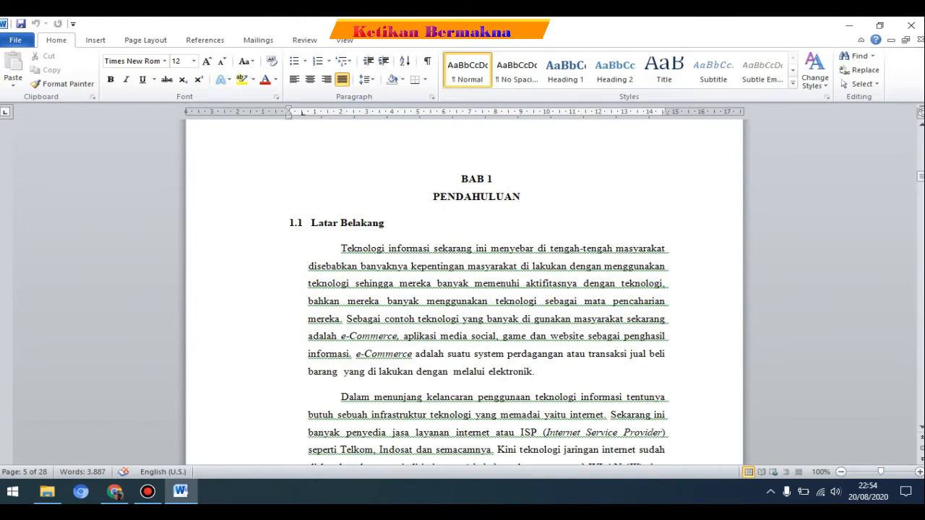
scroll(462, 289, "down", 11)
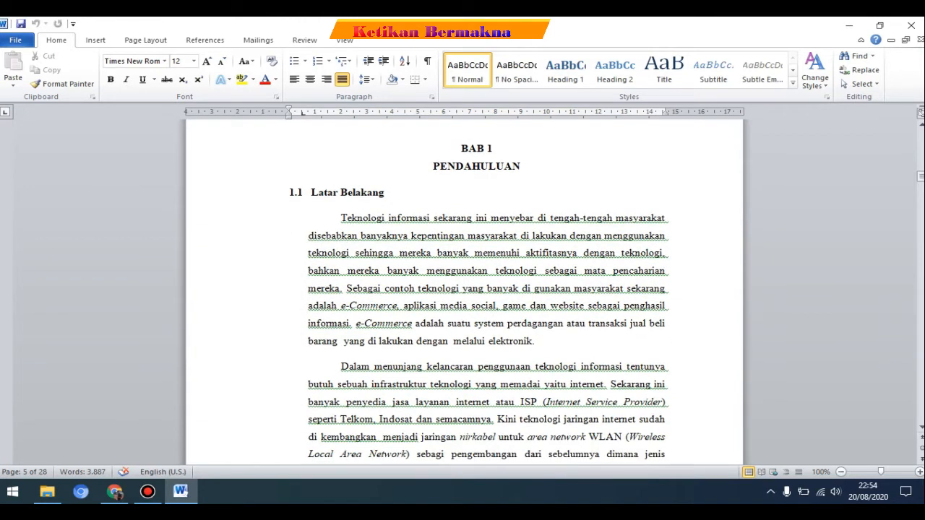
scroll(463, 289, "down", 2)
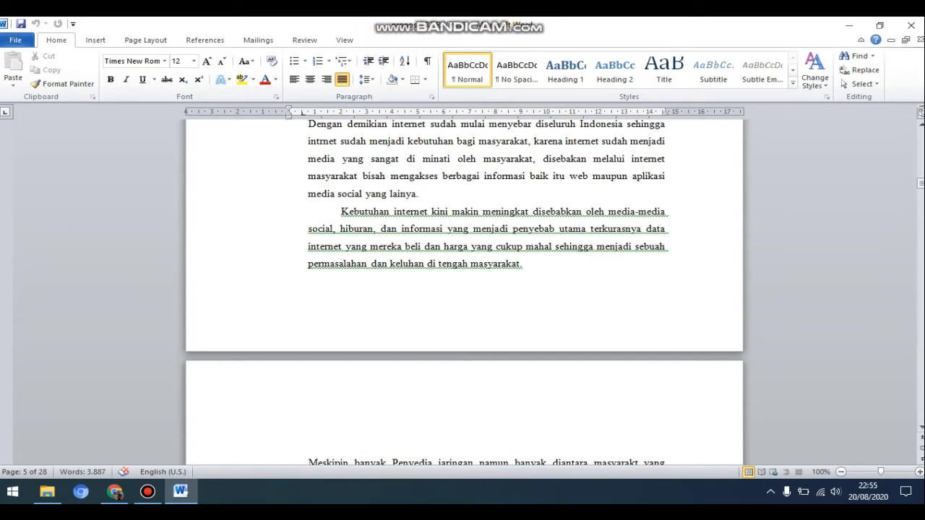
scroll(462, 289, "up", 8)
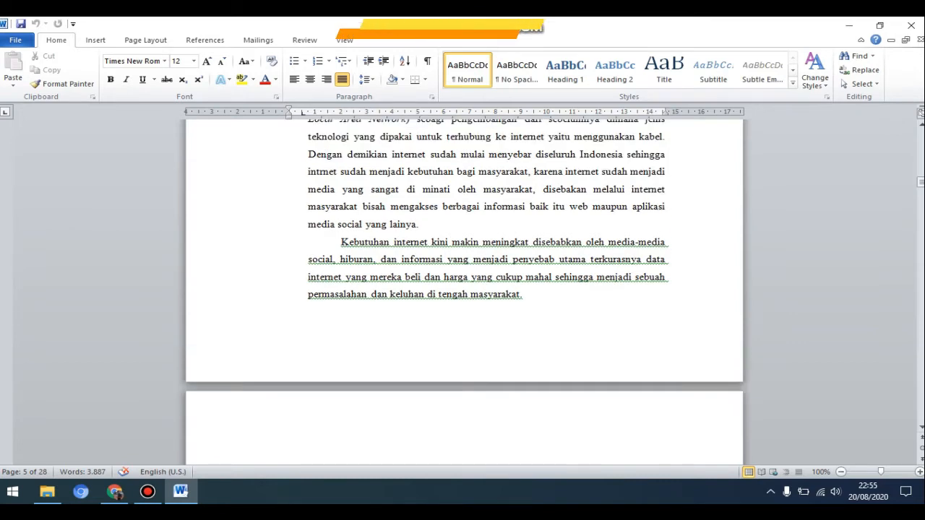
scroll(462, 289, "up", 20)
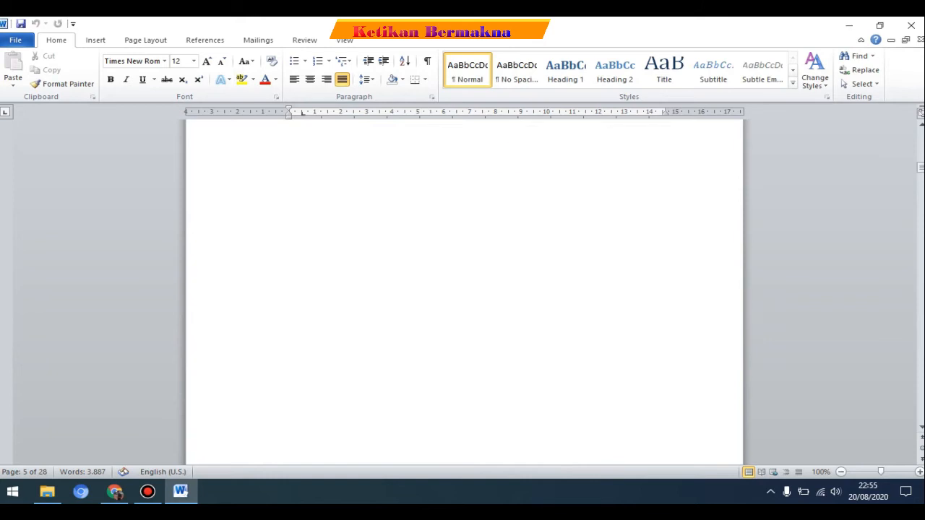
scroll(463, 289, "up", 20)
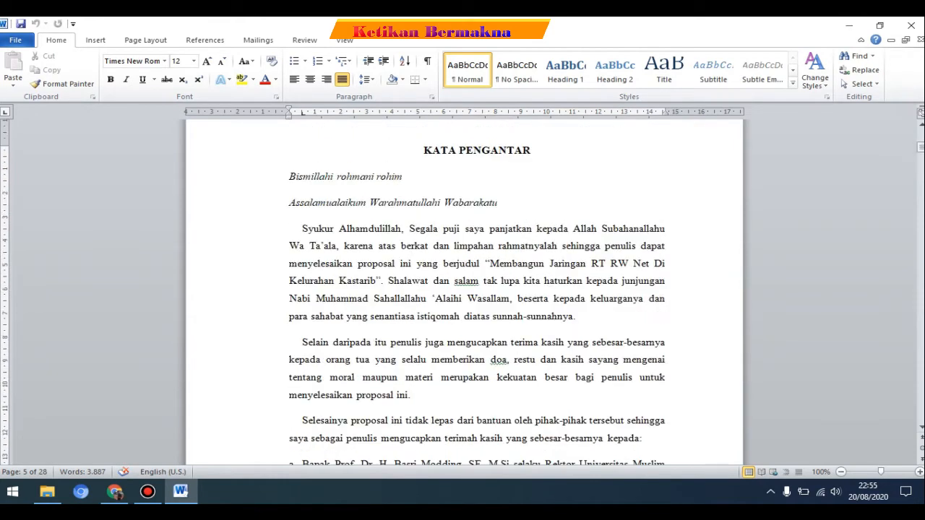
scroll(463, 289, "up", 6)
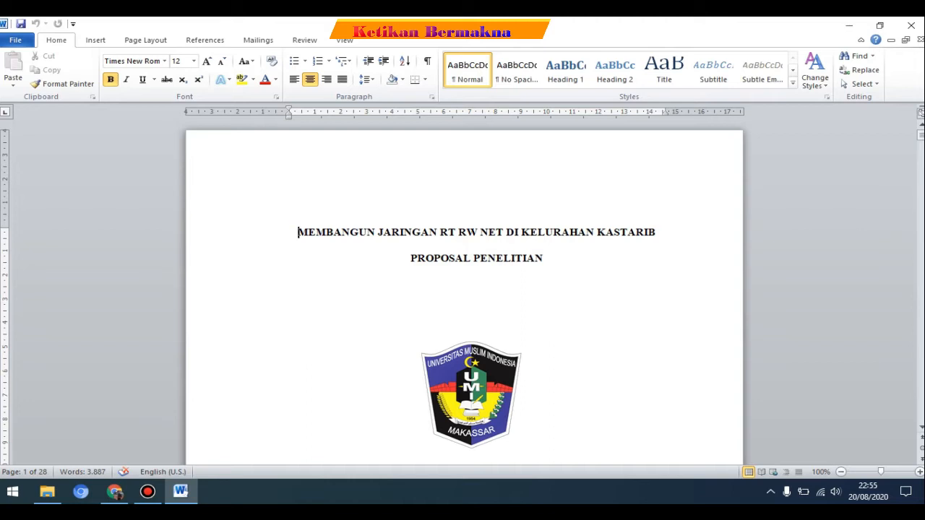
Open the cover page's header, inspect the header and footer labels through the Kata Pengantar page, and close header and footer editing
double_click(405, 166)
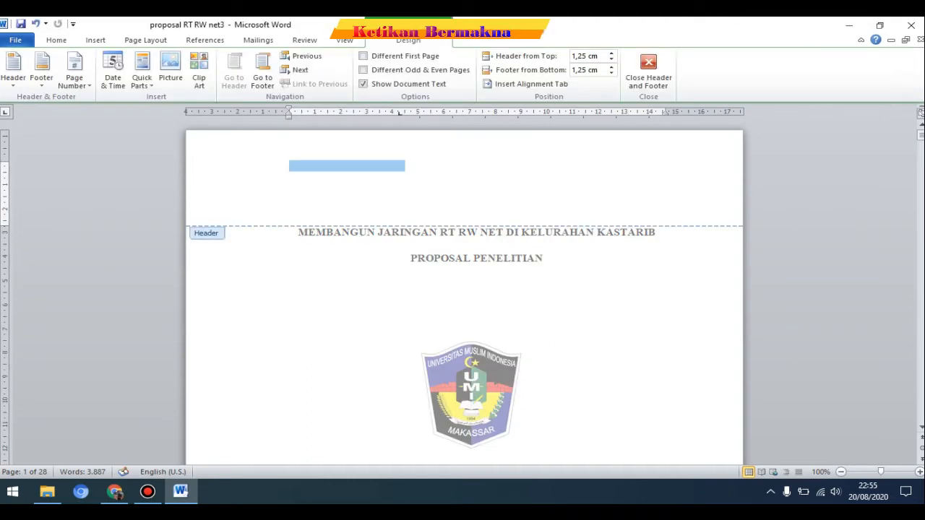
key("ctrl+z")
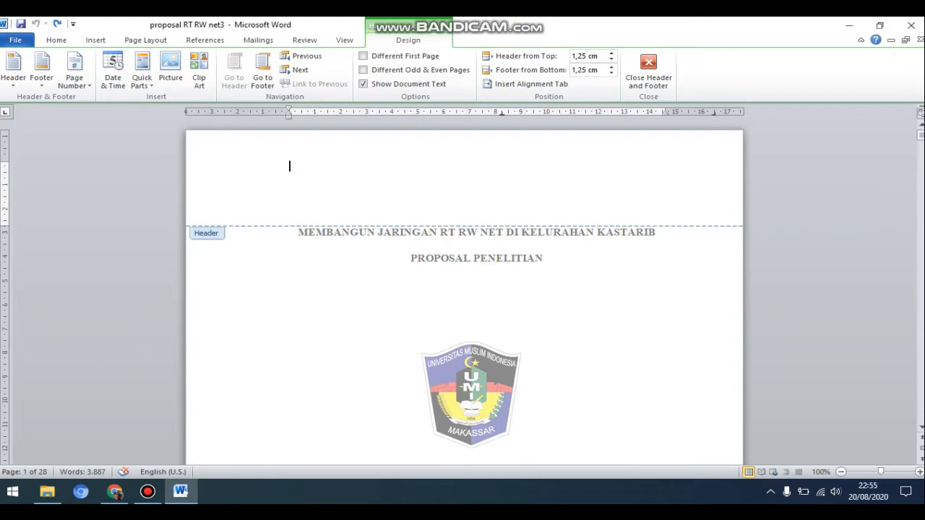
scroll(462, 289, "down", 10)
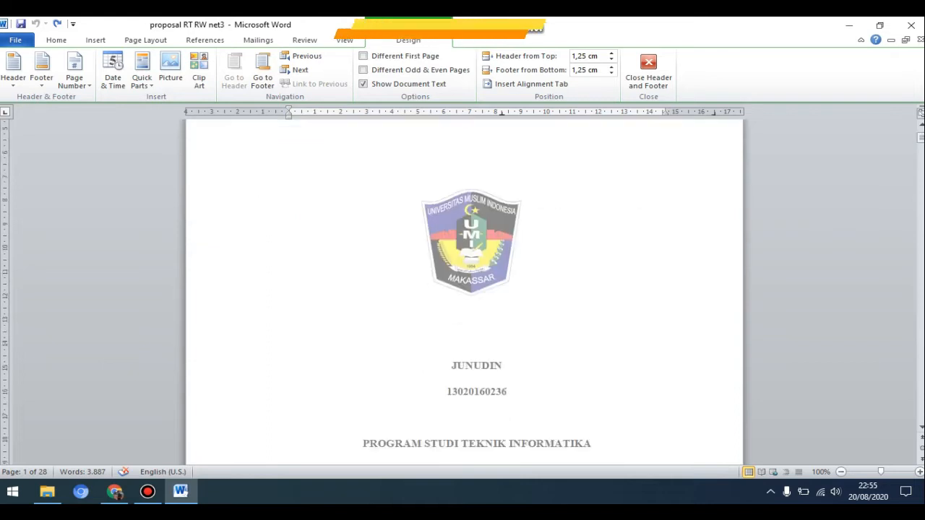
scroll(462, 289, "down", 4)
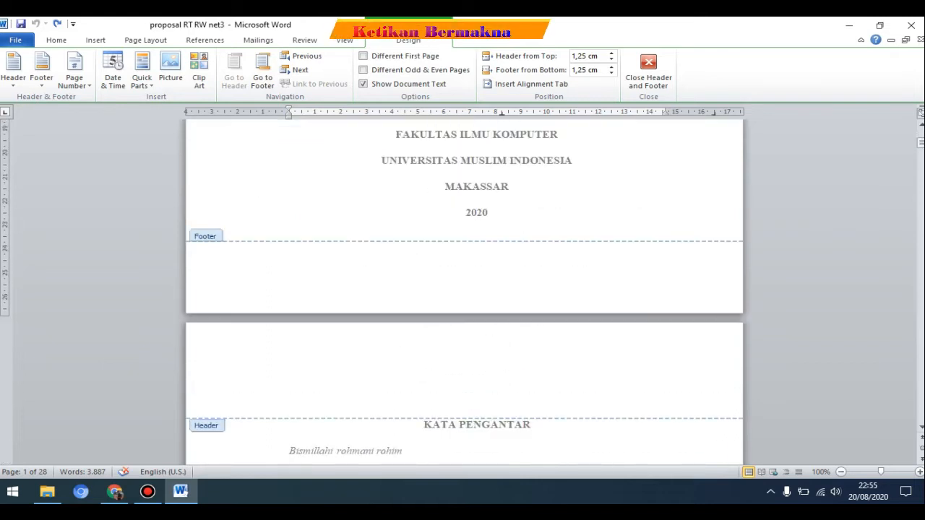
scroll(463, 289, "up", 12)
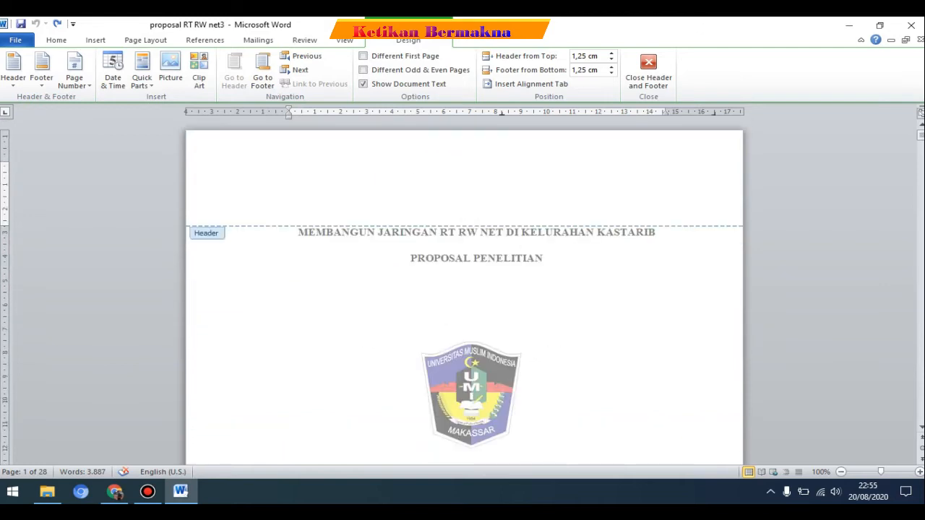
scroll(463, 289, "down", 12)
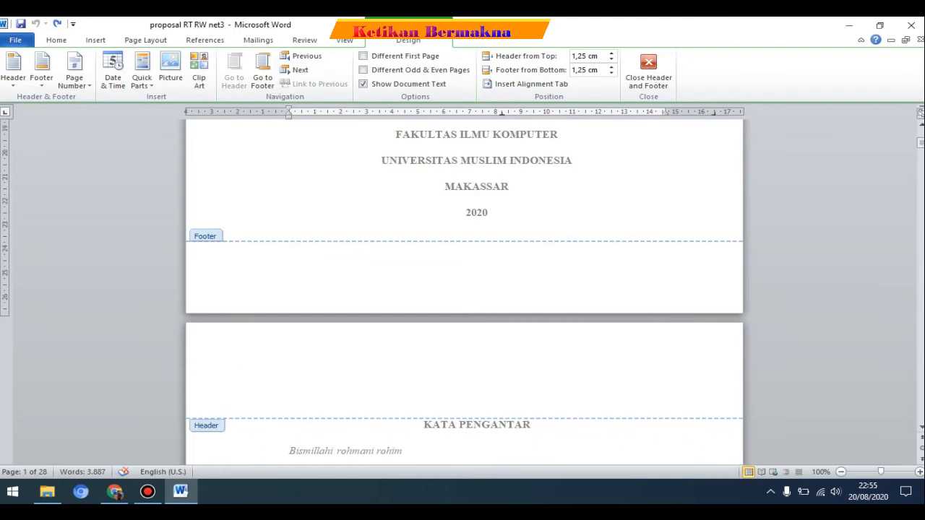
scroll(462, 289, "up", 6)
scroll(462, 290, "down", 4)
scroll(463, 290, "down", 3)
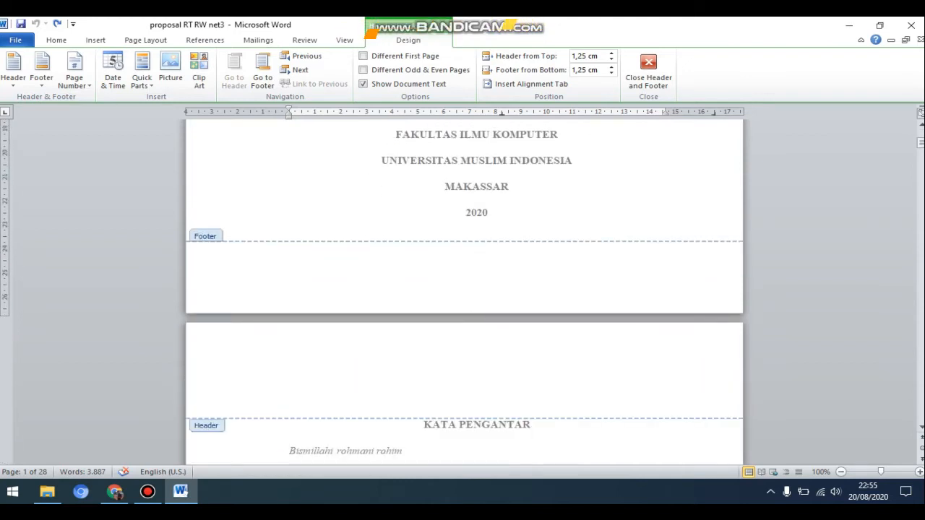
scroll(462, 289, "up", 1)
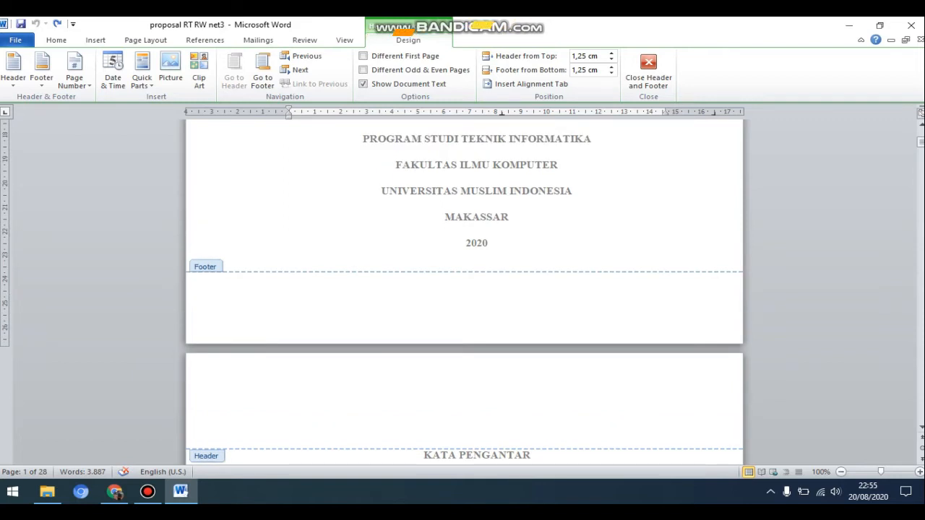
scroll(463, 289, "up", 5)
scroll(463, 289, "up", 2)
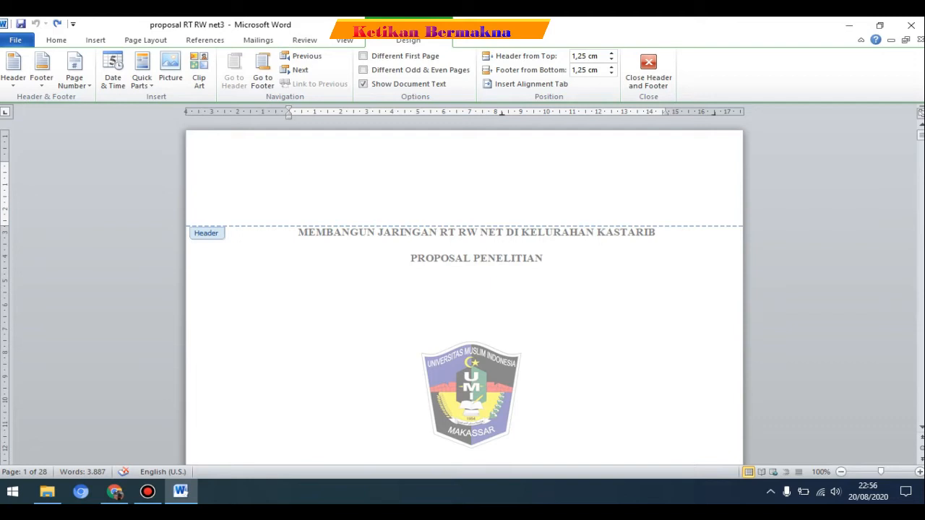
scroll(462, 289, "down", 15)
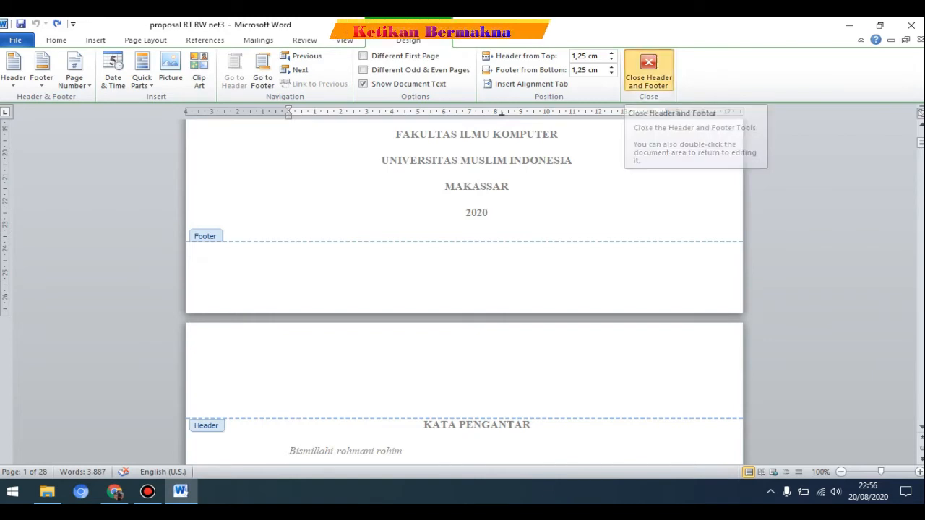
left_click(649, 70)
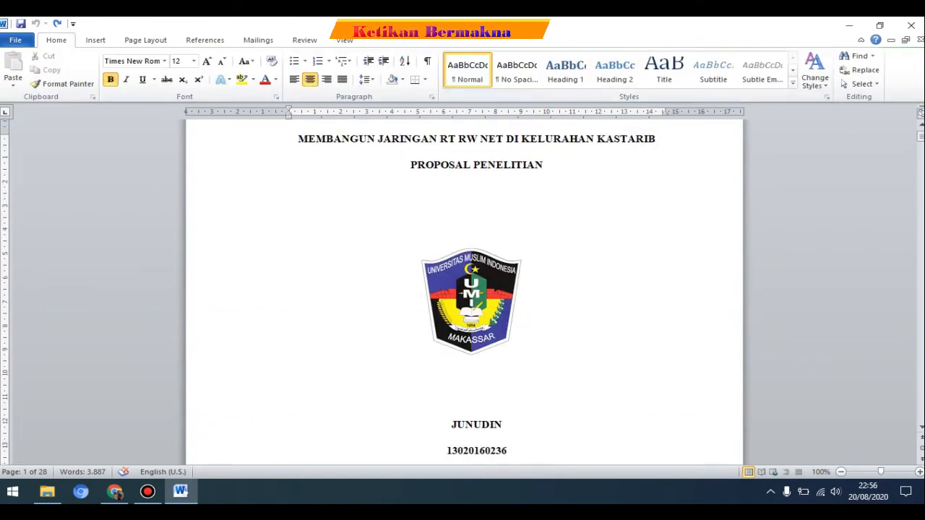
Insert a Next Page section break directly before the KATA PENGANTAR heading, keeping the heading centred
scroll(464, 289, "down", 8)
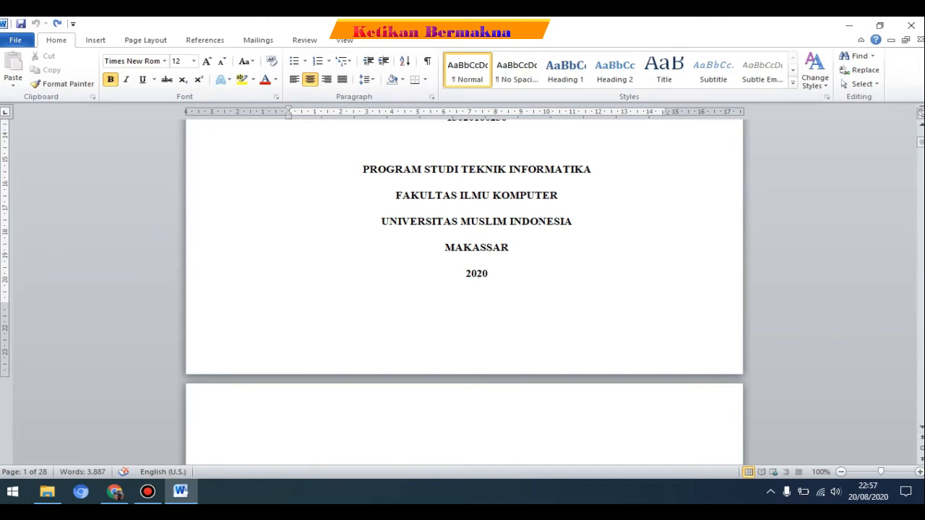
scroll(464, 289, "down", 5)
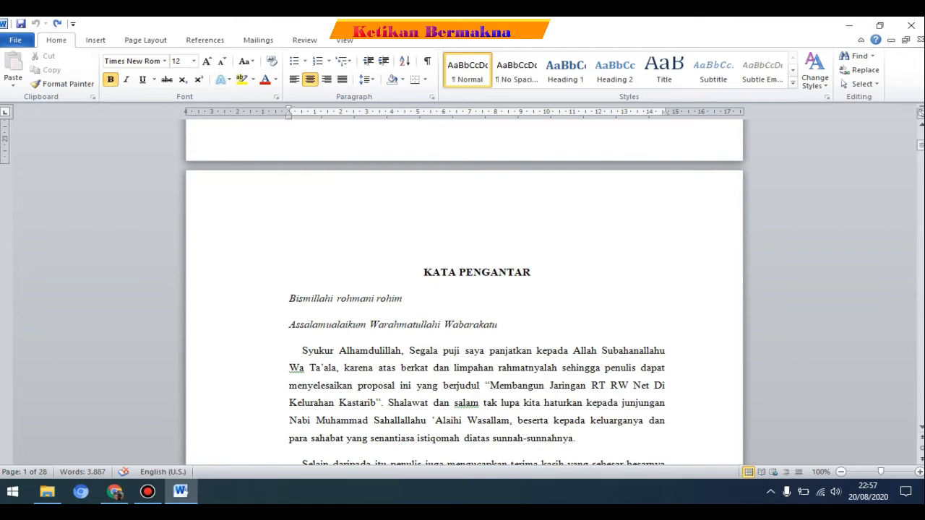
left_click(425, 272)
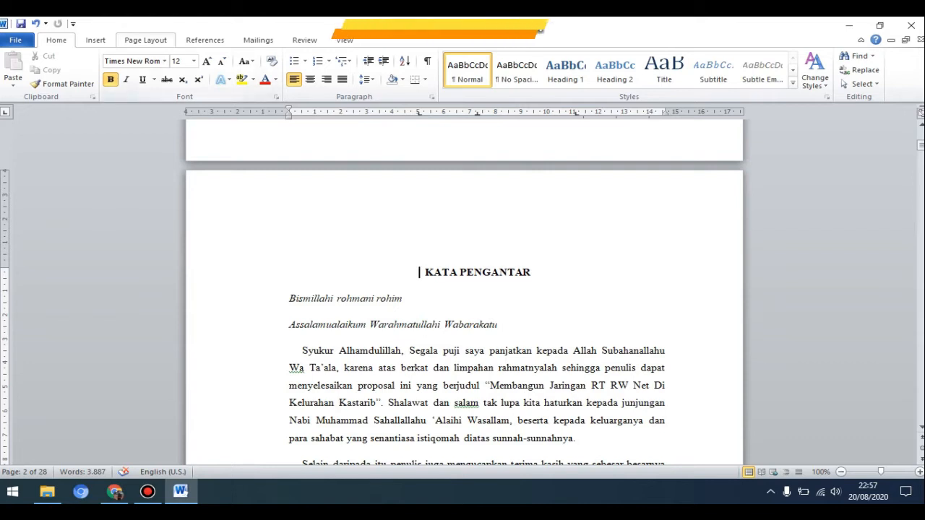
key("ctrl+e")
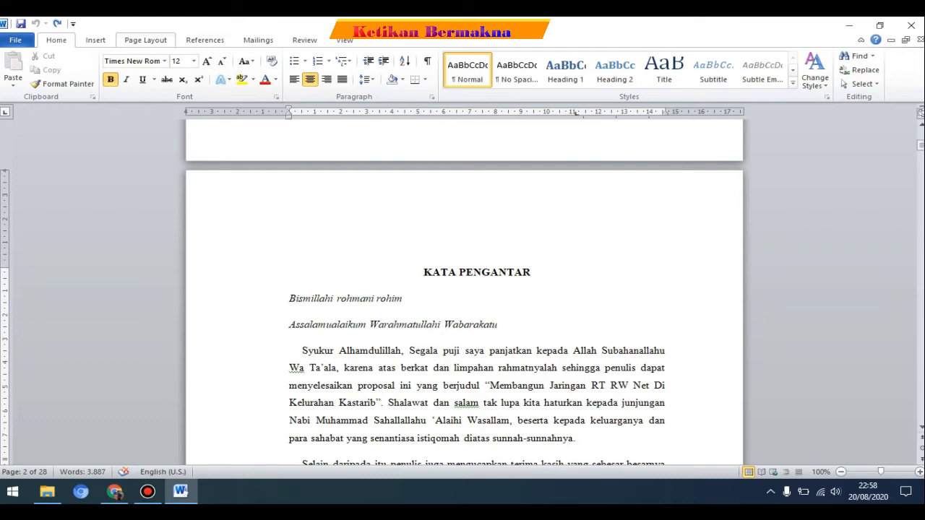
left_click(145, 40)
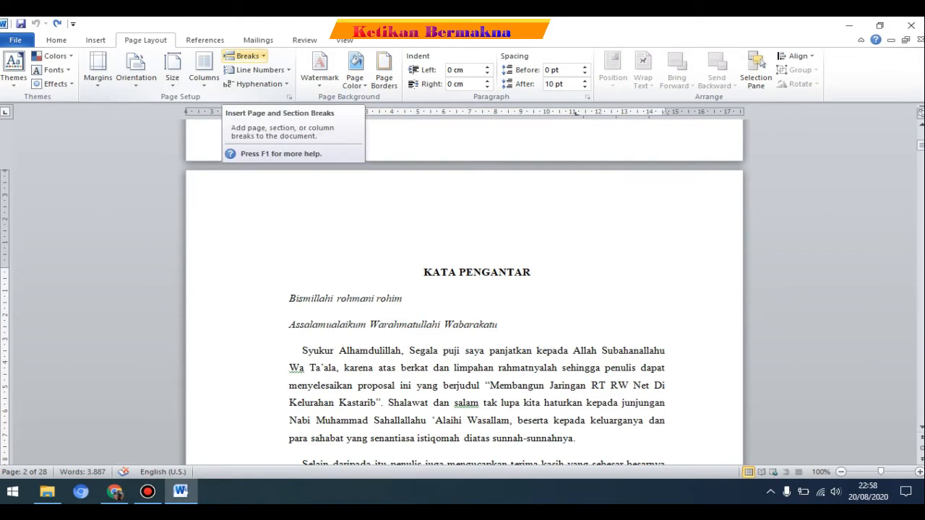
left_click(244, 56)
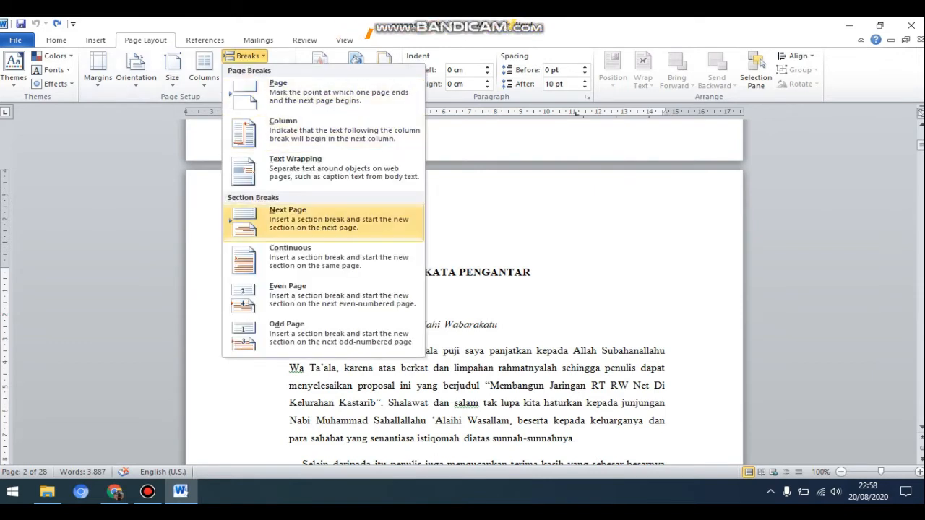
left_click(289, 219)
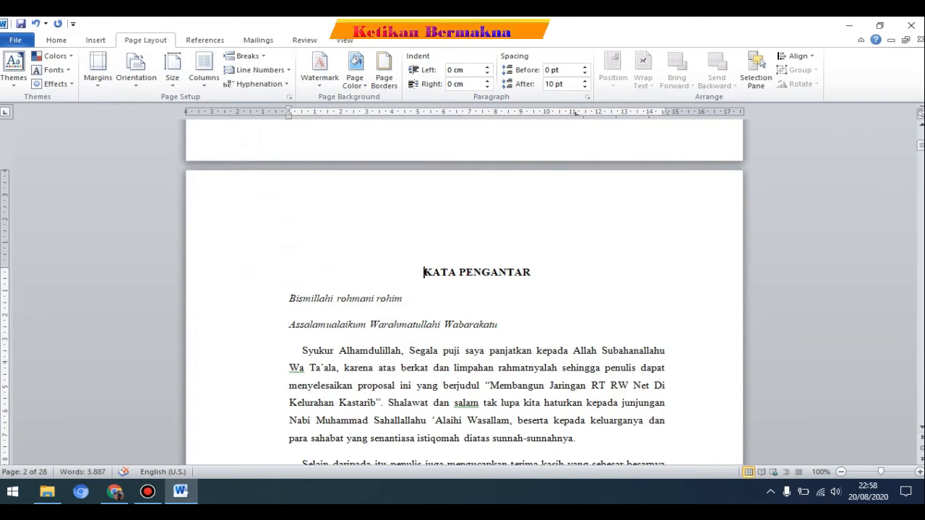
Open the header of the Kata Pengantar page for editing without changing its indentation
scroll(464, 290, "up", 5)
scroll(464, 289, "up", 3)
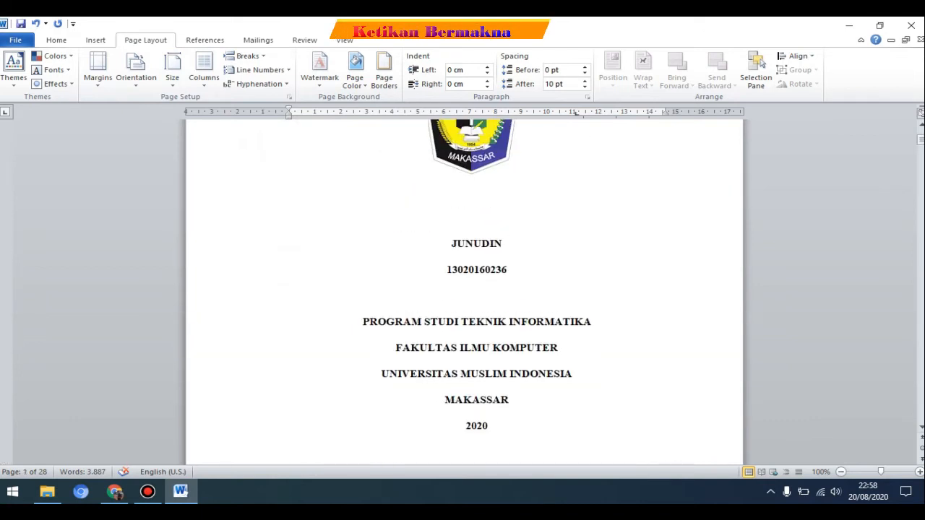
scroll(464, 289, "down", 7)
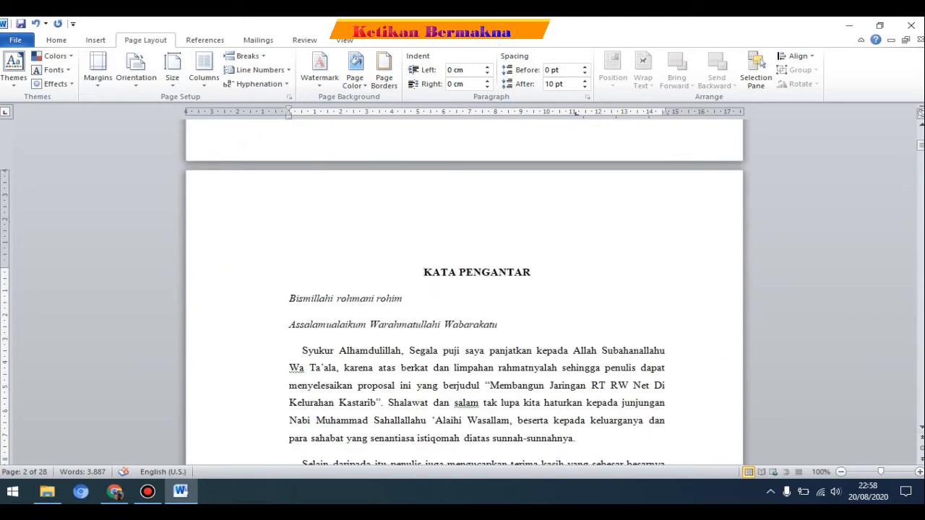
double_click(449, 207)
left_click(290, 207)
key("ctrl+z")
Compare the header and footer section labels of the cover page and the Kata Pengantar page, including their link to the previous section
scroll(464, 289, "up", 3)
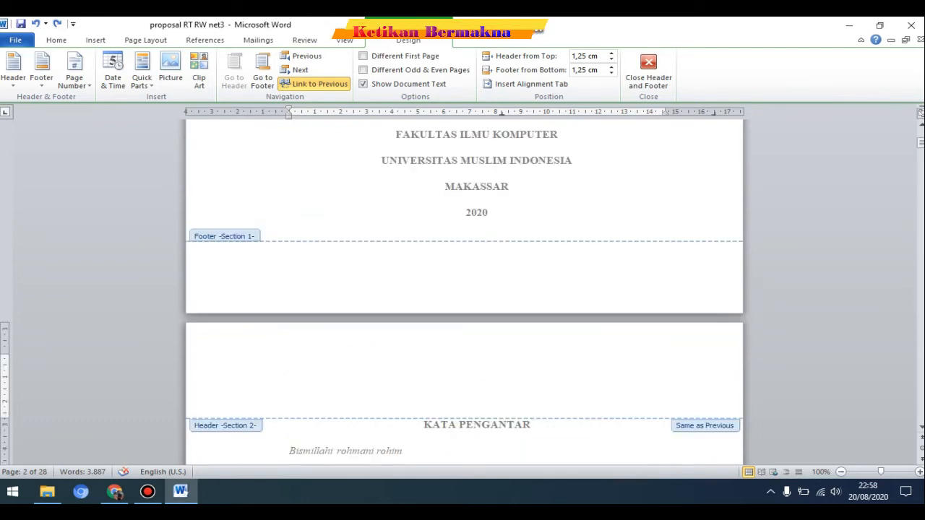
scroll(464, 289, "up", 11)
scroll(464, 289, "down", 10)
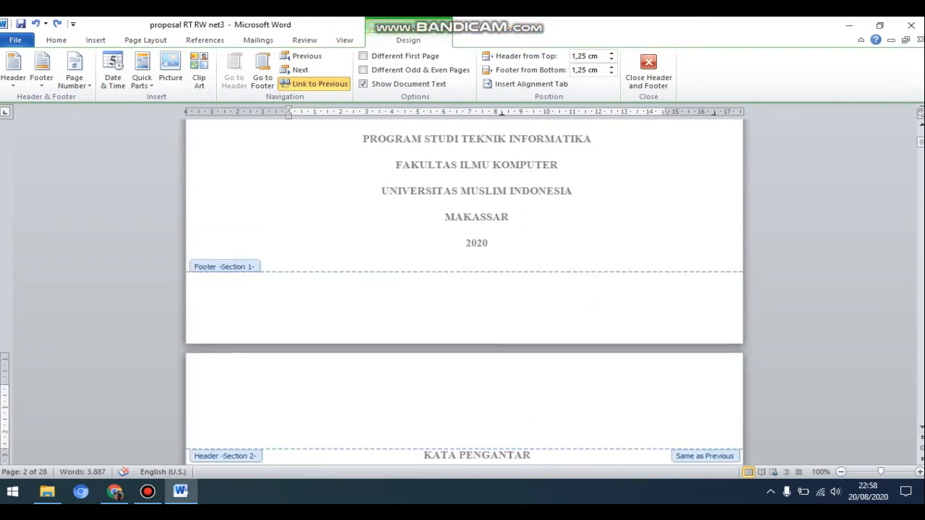
scroll(464, 289, "down", 9)
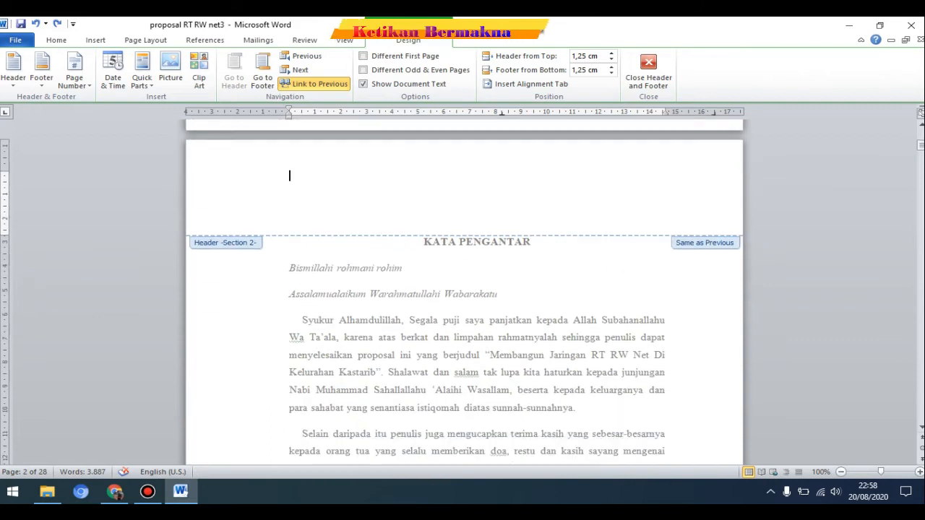
scroll(464, 289, "down", 4)
scroll(464, 289, "up", 9)
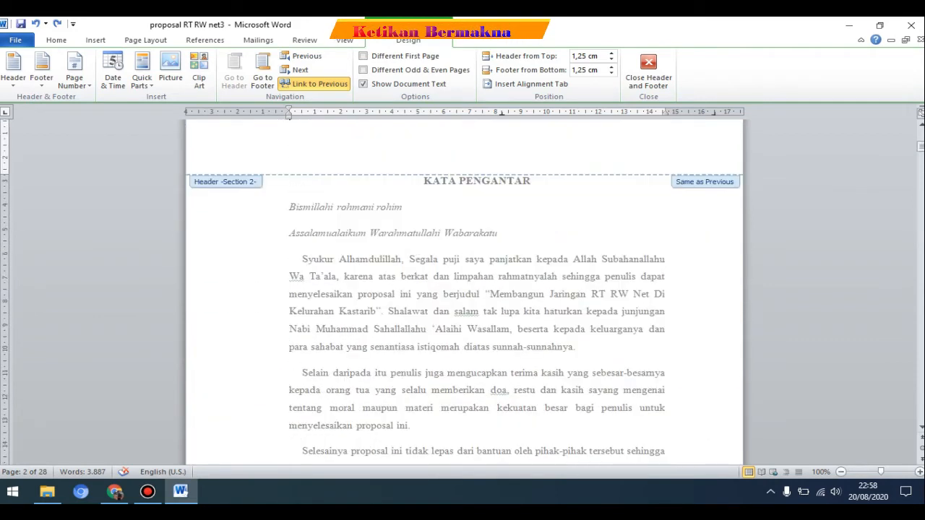
scroll(464, 289, "up", 1)
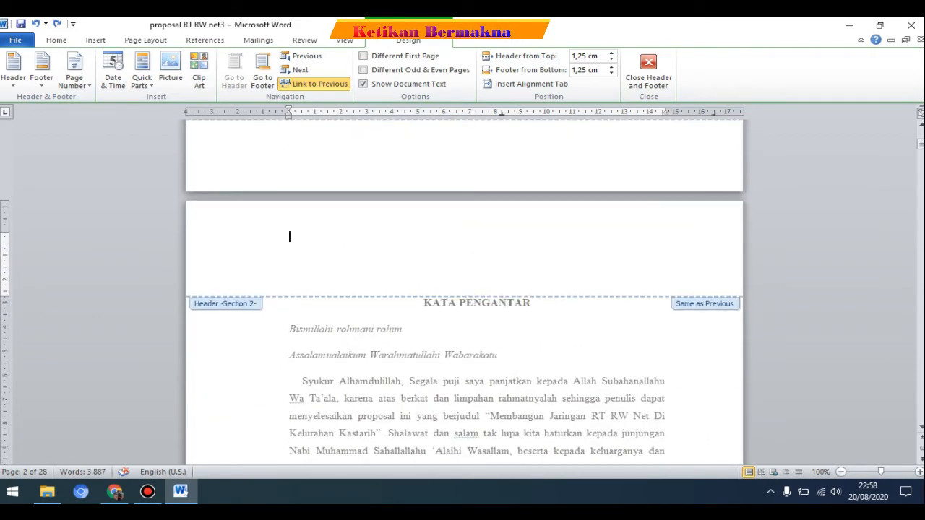
scroll(464, 289, "down", 5)
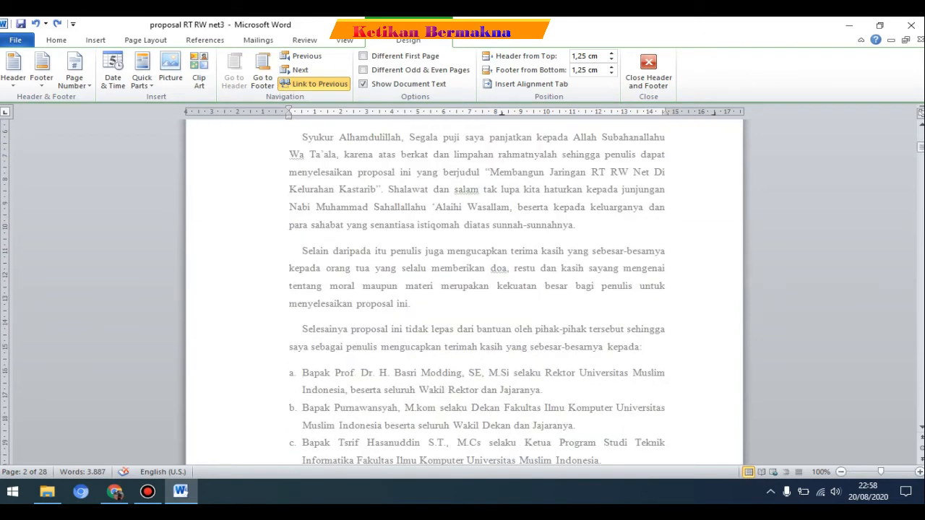
scroll(464, 289, "down", 4)
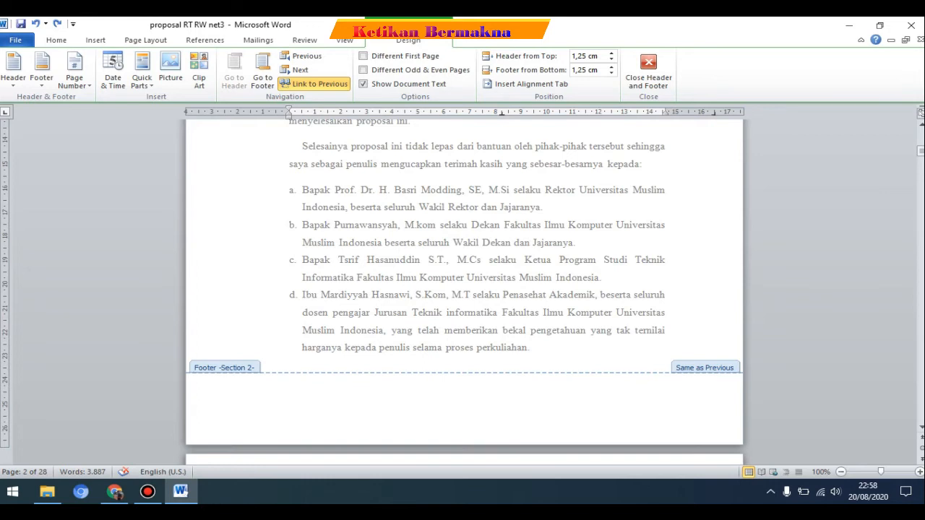
scroll(289, 236, "up", 10)
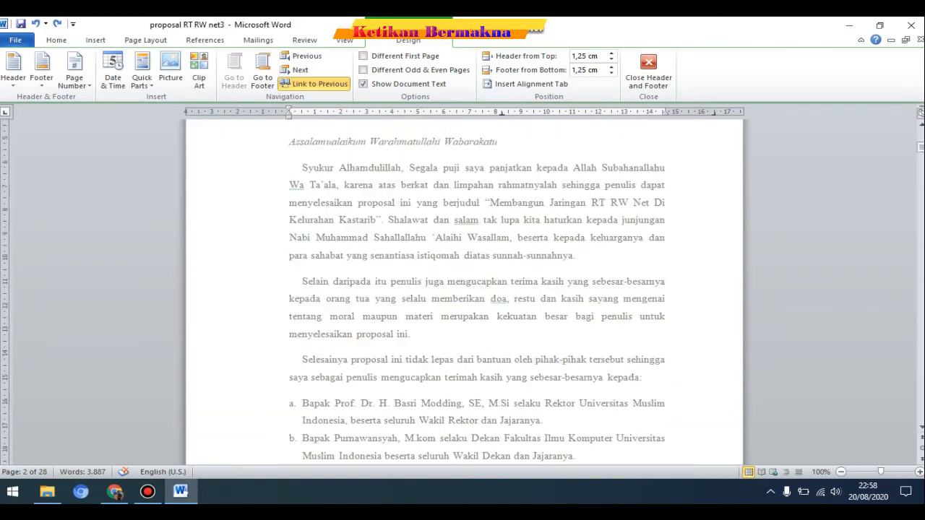
Enter a test digit 2 in the cover page's Section 1 footer and compare it with the Section 2 footer of the Kata Pengantar page
scroll(463, 289, "up", 3)
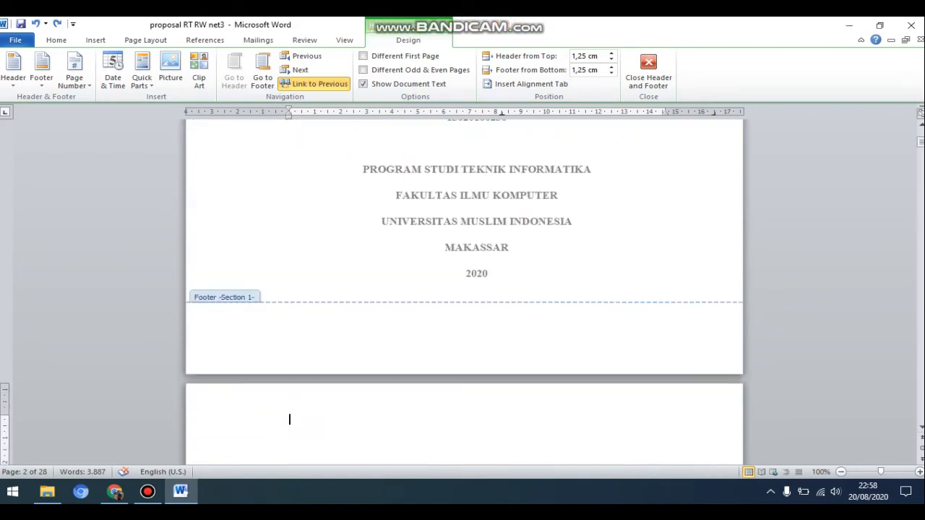
scroll(462, 289, "down", 3)
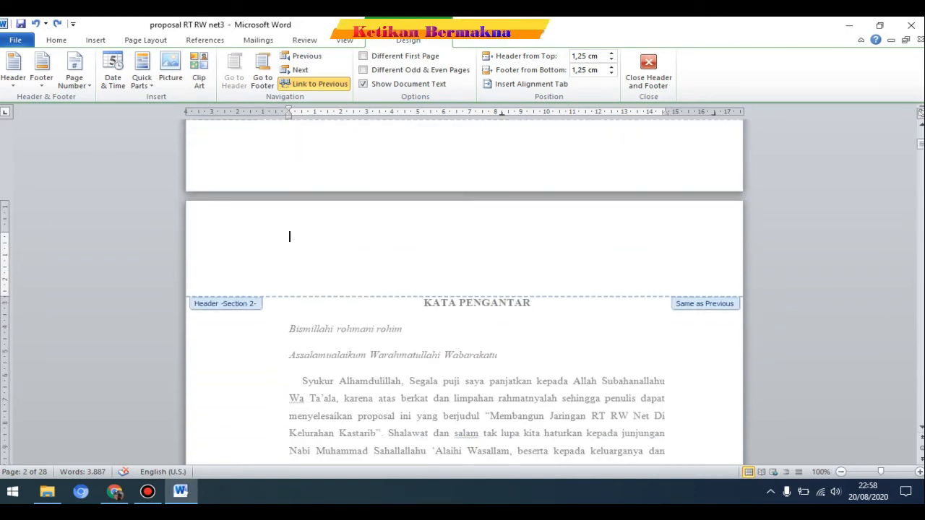
scroll(462, 289, "up", 3)
left_click(290, 306)
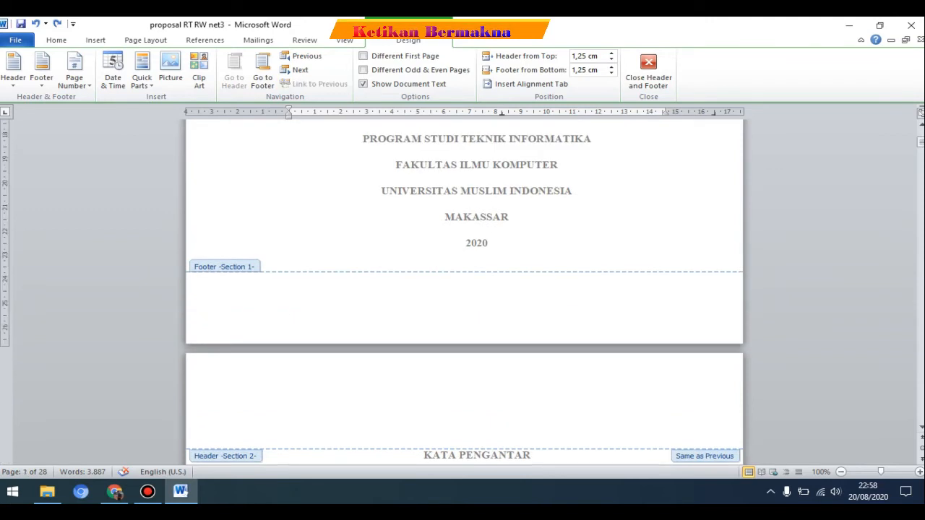
type("2")
scroll(462, 289, "down", 12)
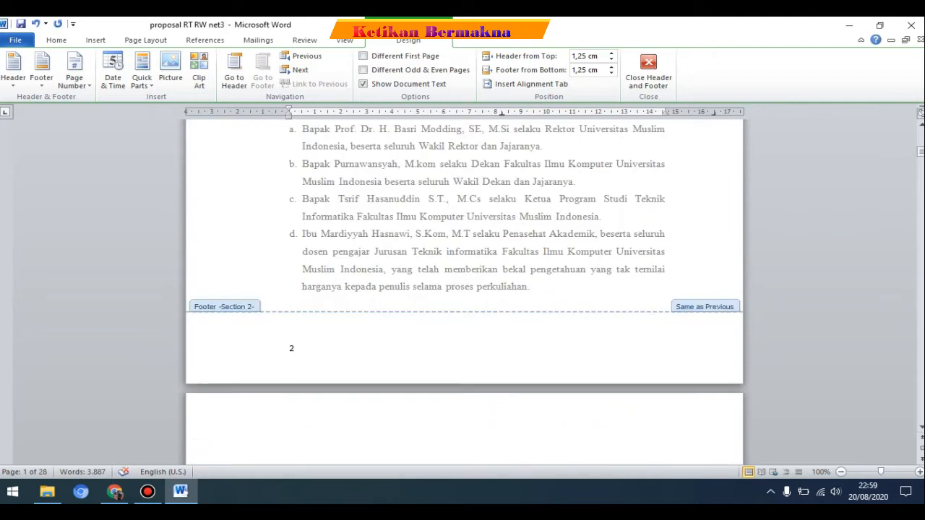
scroll(462, 290, "down", 1)
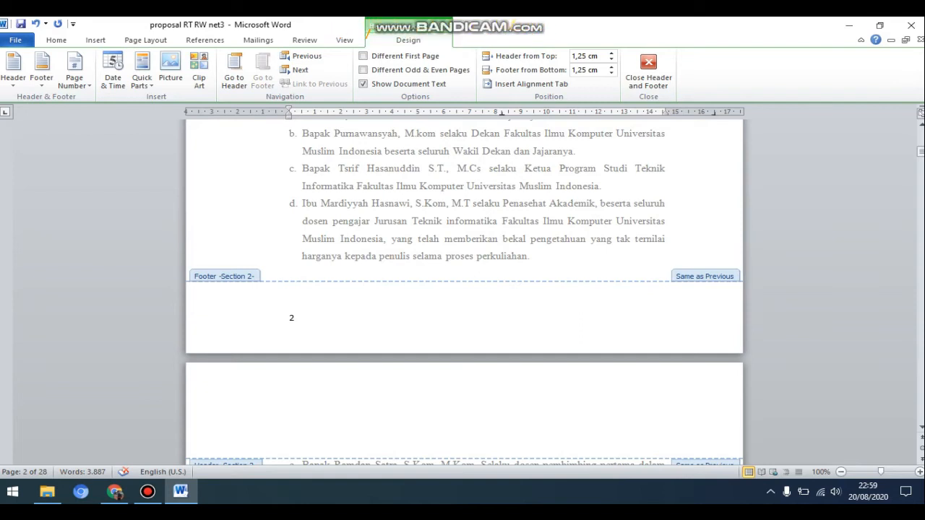
Delete the test digit from the Kata Pengantar page's linked footer and check the cover page's footer
left_click(294, 318)
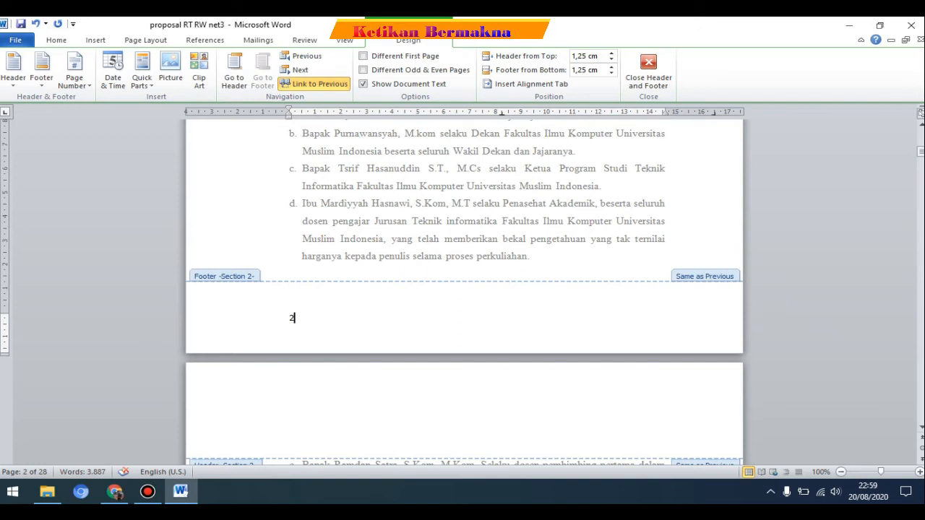
scroll(463, 296, "up", 7)
scroll(463, 296, "up", 12)
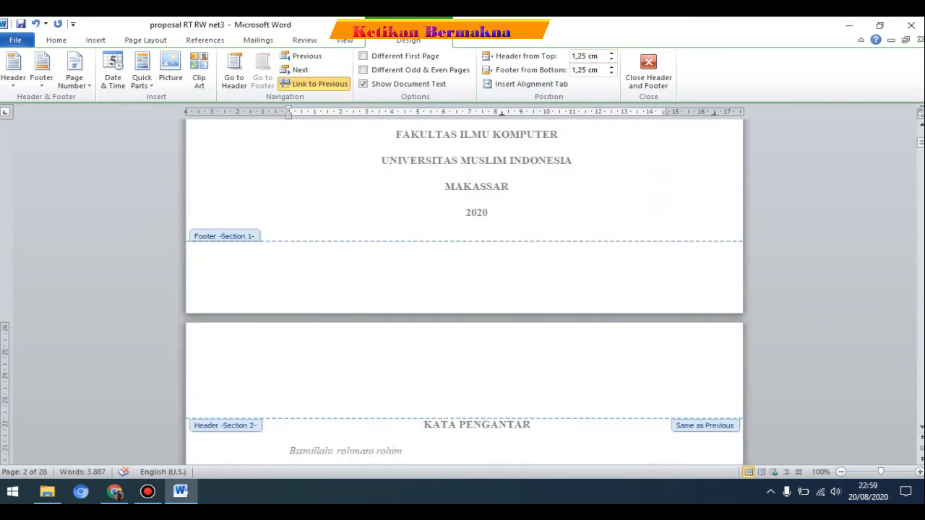
scroll(463, 289, "down", 5)
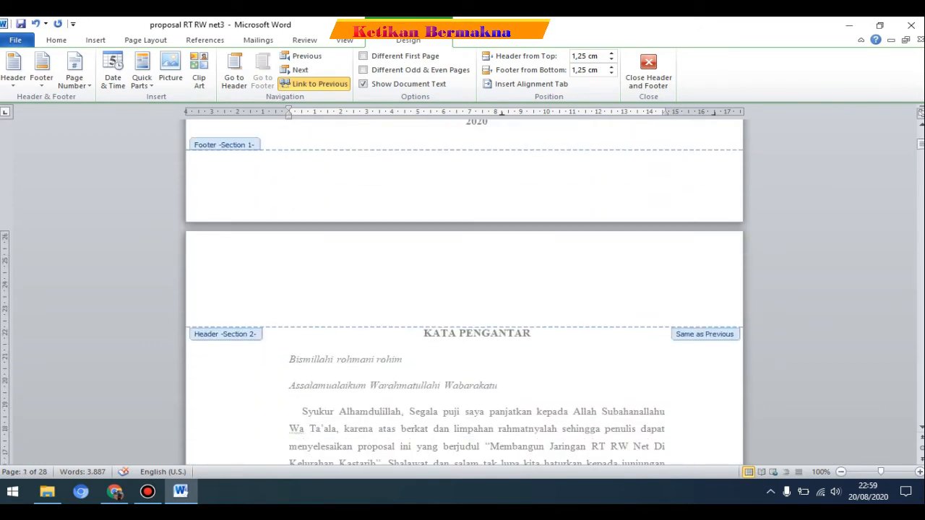
scroll(463, 297, "down", 18)
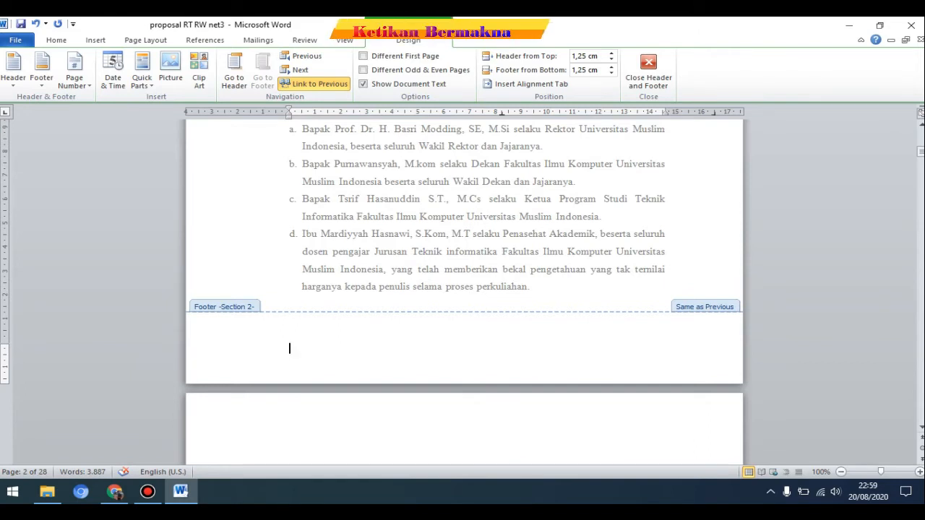
Unlink the Section 2 footer on the Kata Pengantar page from the previous section
scroll(463, 289, "up", 4)
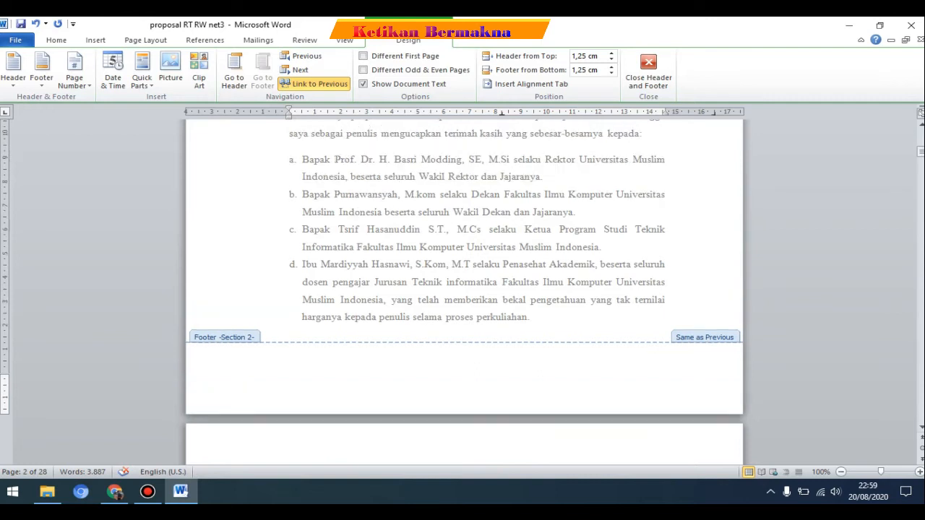
scroll(462, 289, "down", 4)
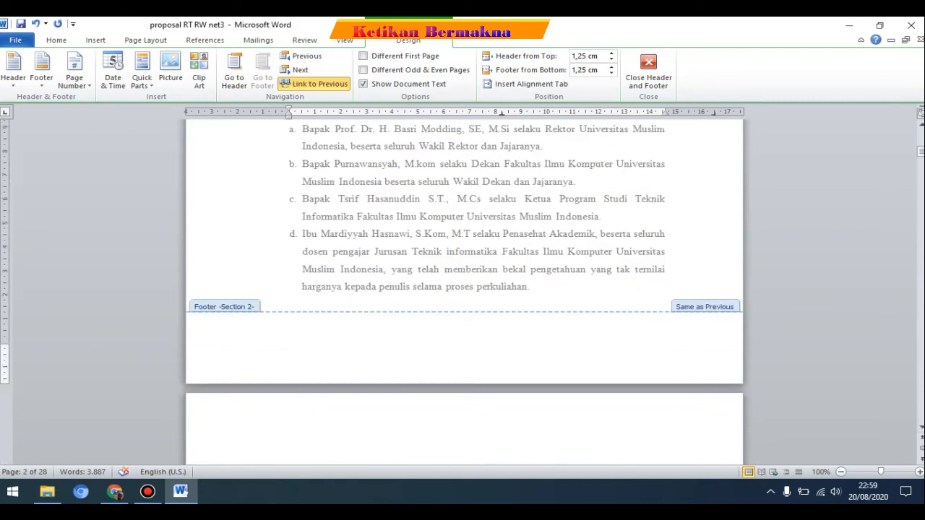
scroll(463, 289, "up", 2)
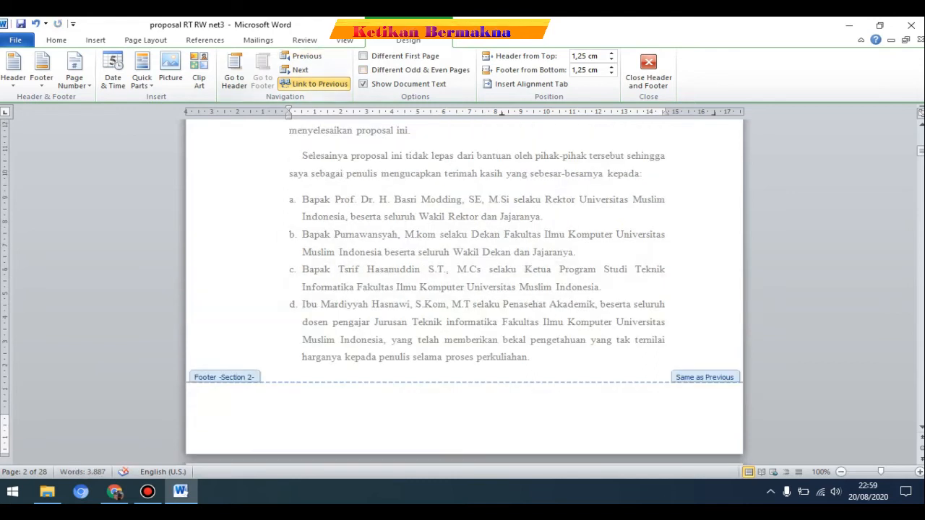
left_click(315, 84)
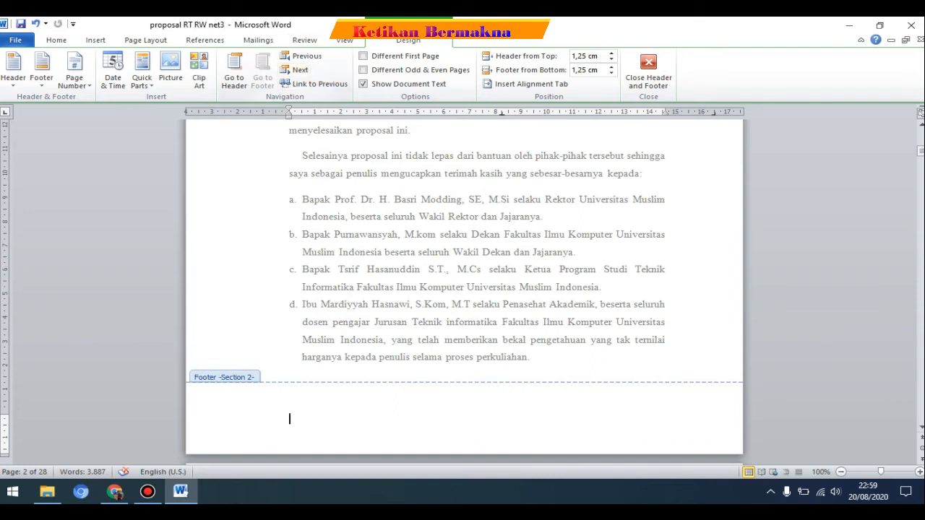
scroll(464, 292, "down", 2)
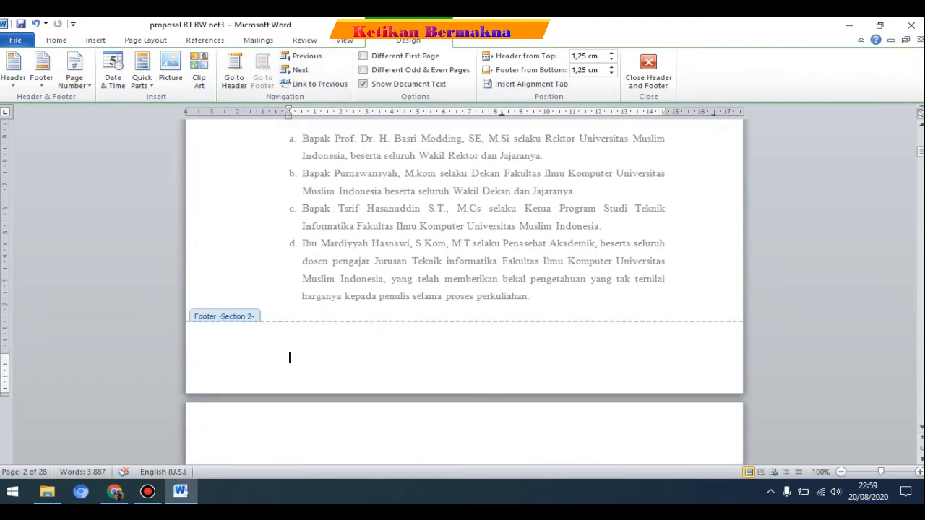
Enter a test digit 2 in the unlinked Section 2 footer and compare it with the cover page's footer
type("4")
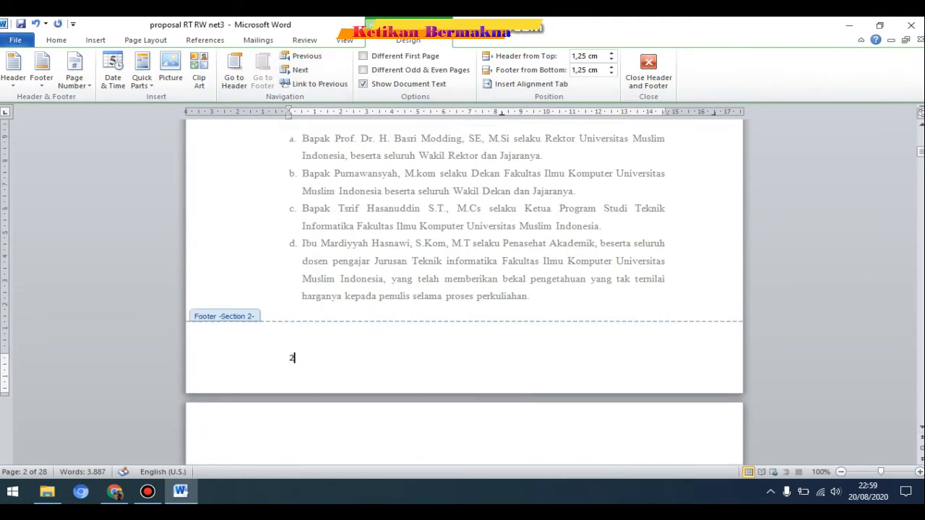
scroll(464, 292, "up", 9)
scroll(464, 292, "up", 10)
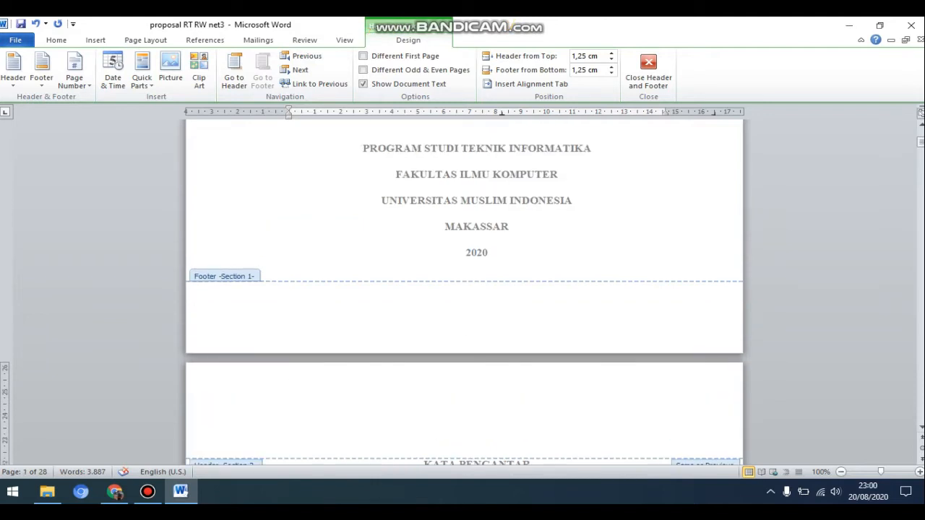
scroll(464, 292, "down", 1)
scroll(464, 292, "down", 5)
scroll(464, 292, "down", 20)
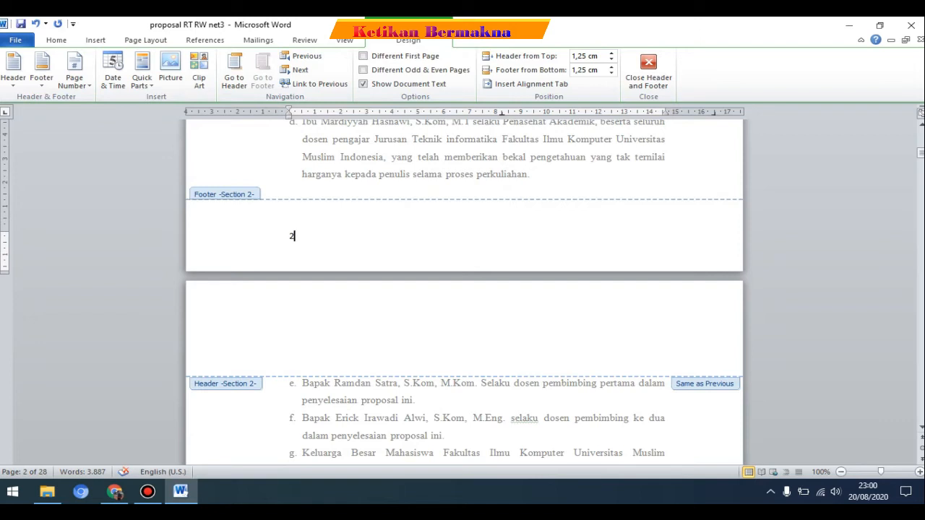
scroll(462, 289, "down", 1)
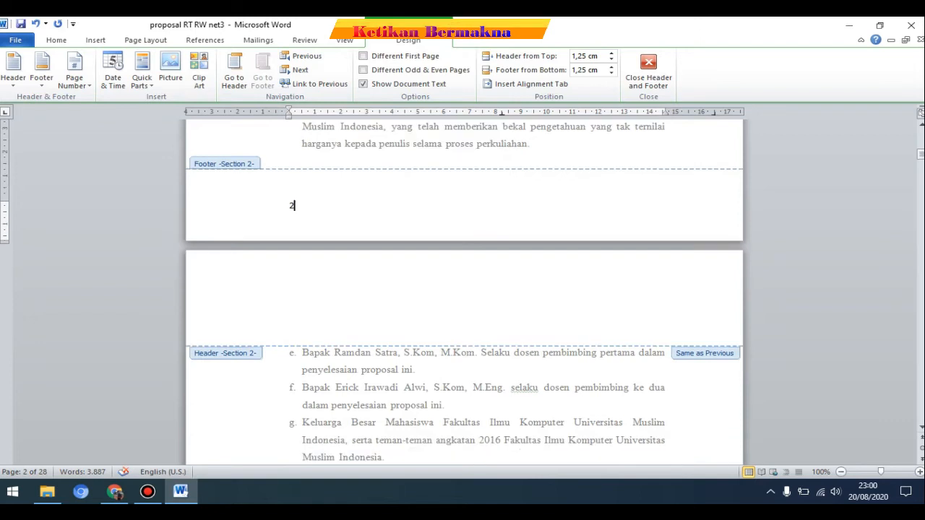
Delete the test digit 2 from the Section 2 footer and look back over the Kata Pengantar page
key("BackSpace")
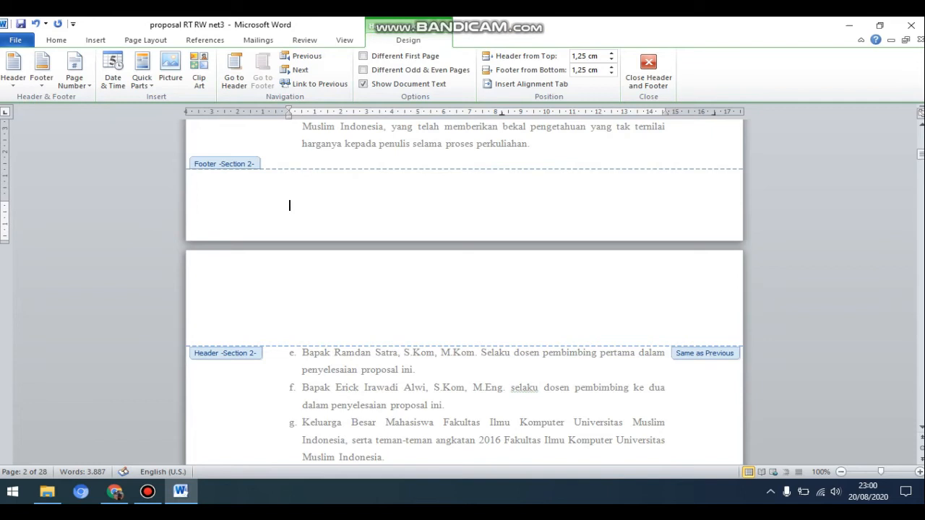
scroll(463, 289, "up", 20)
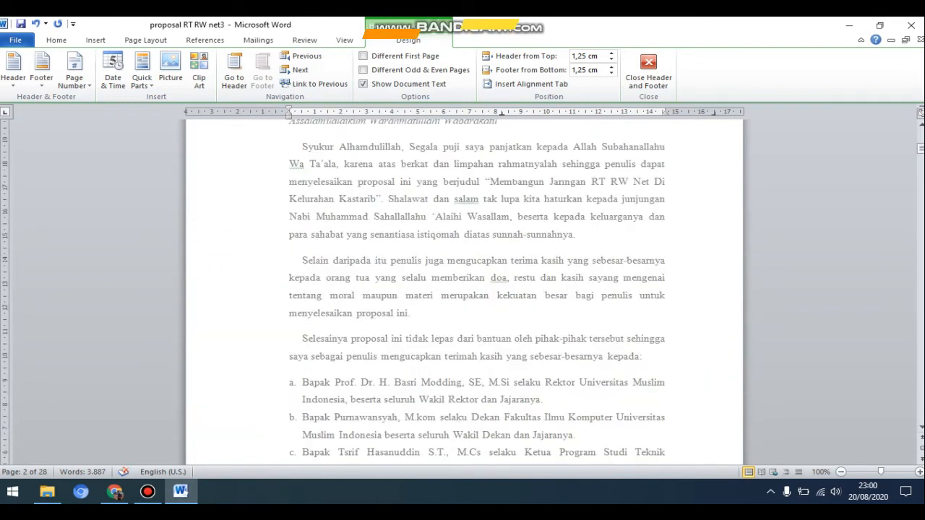
scroll(463, 289, "up", 2)
scroll(462, 289, "down", 20)
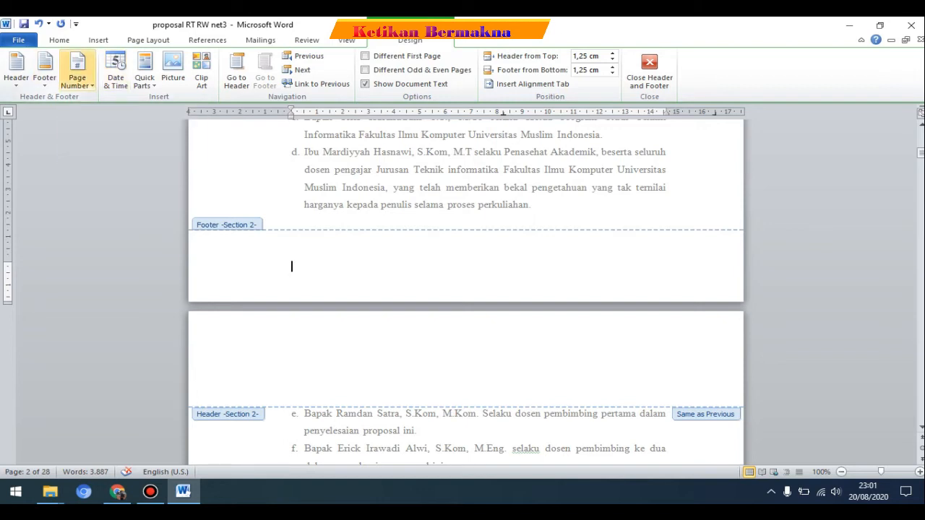
Insert a Plain Number 3 page number at the bottom of the page in Section 2 and check the cover page's footer
left_click(77, 76)
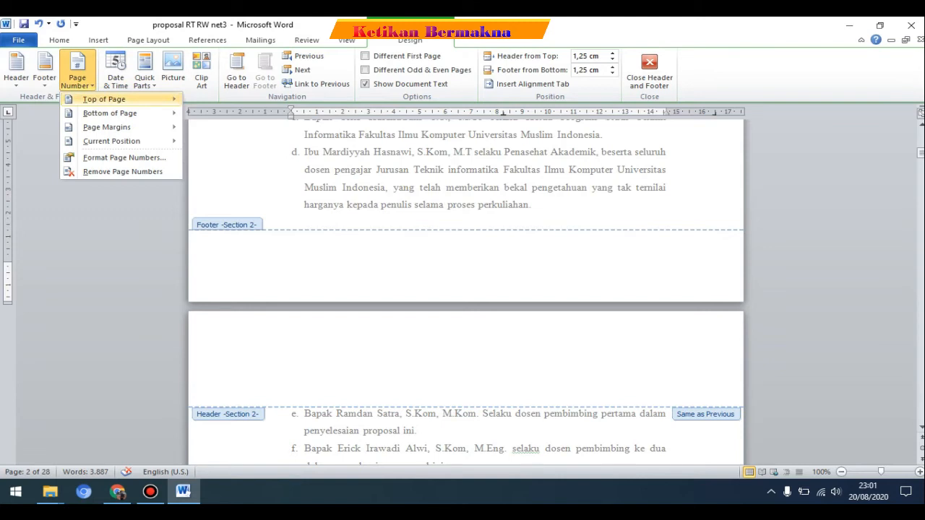
mouse_move(104, 99)
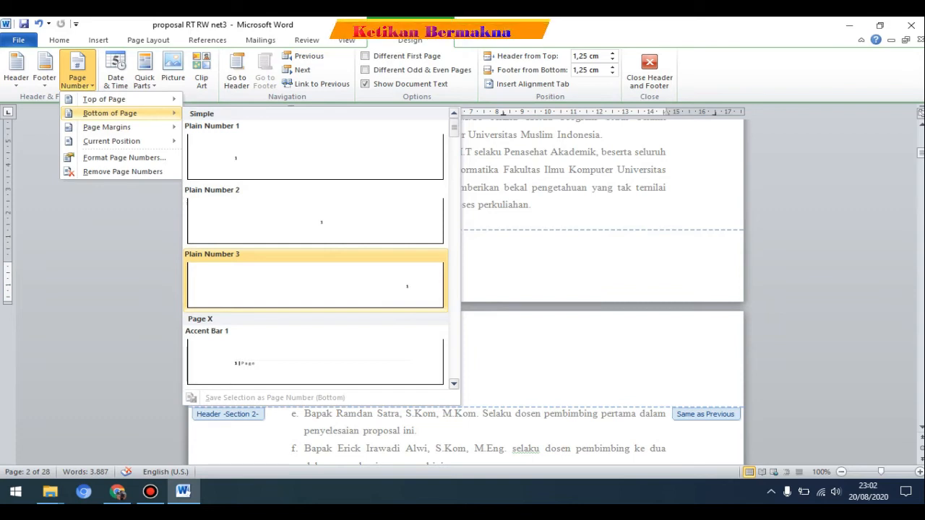
left_click(315, 282)
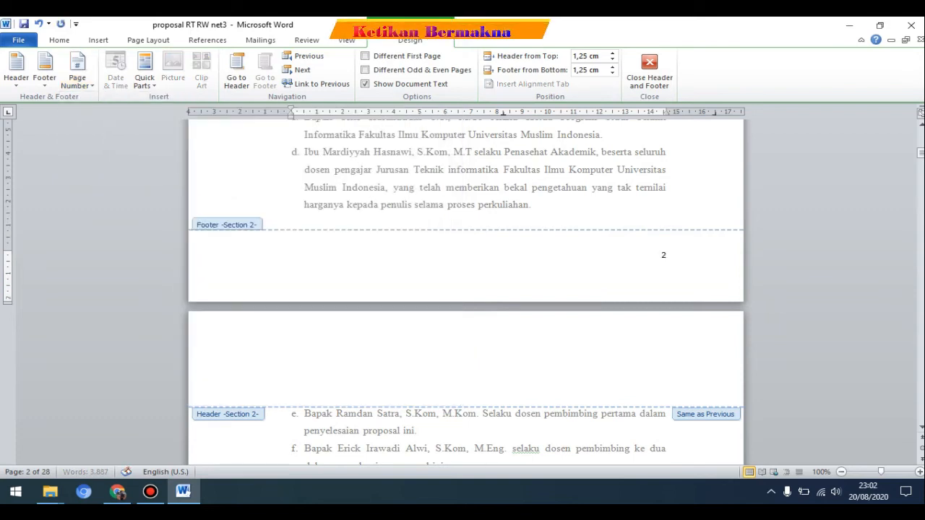
scroll(662, 254, "up", 15)
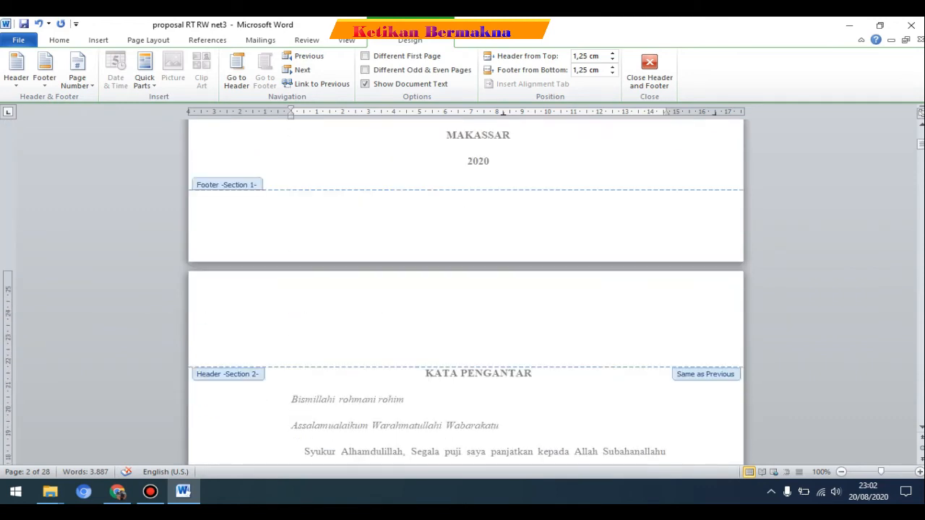
scroll(467, 289, "down", 15)
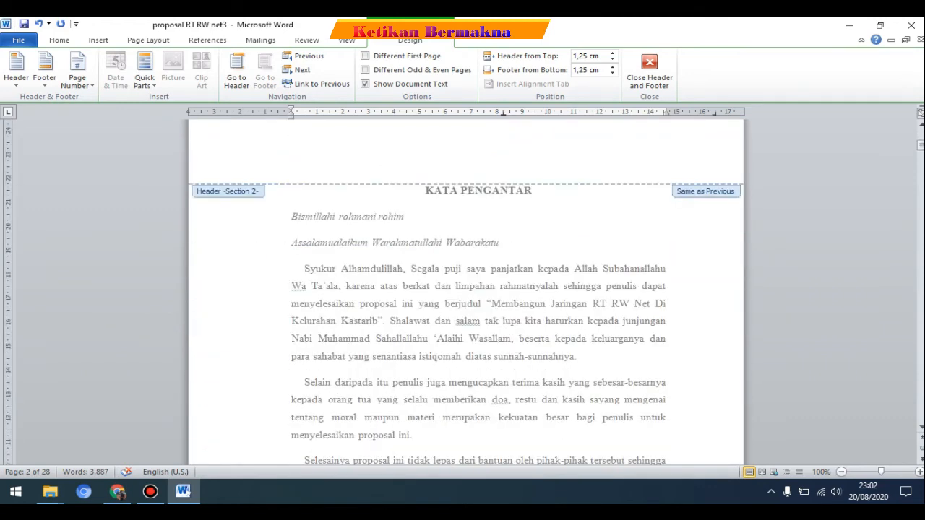
scroll(663, 286, "down", 4)
scroll(466, 289, "up", 20)
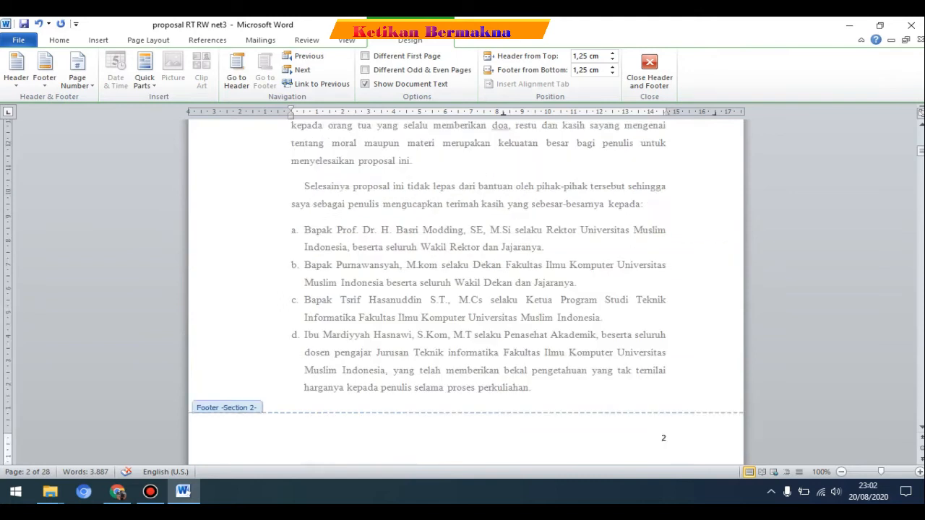
scroll(466, 289, "down", 20)
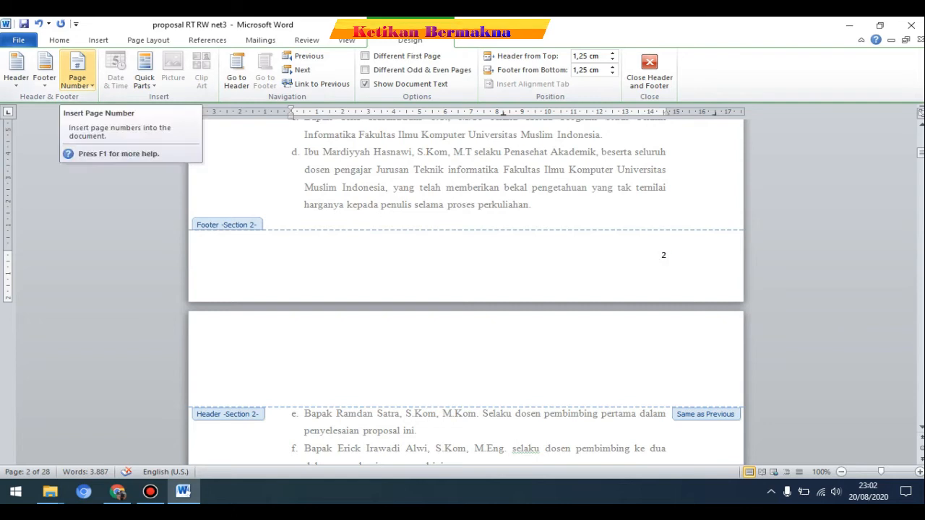
Format the Section 2 page numbers as i, ii, iii and restart the numbering with the Start at option
left_click(78, 75)
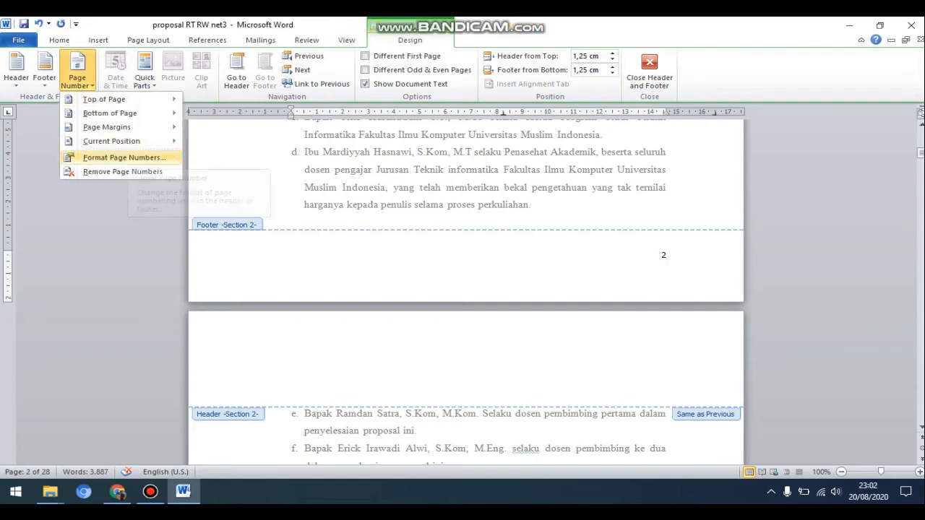
left_click(123, 156)
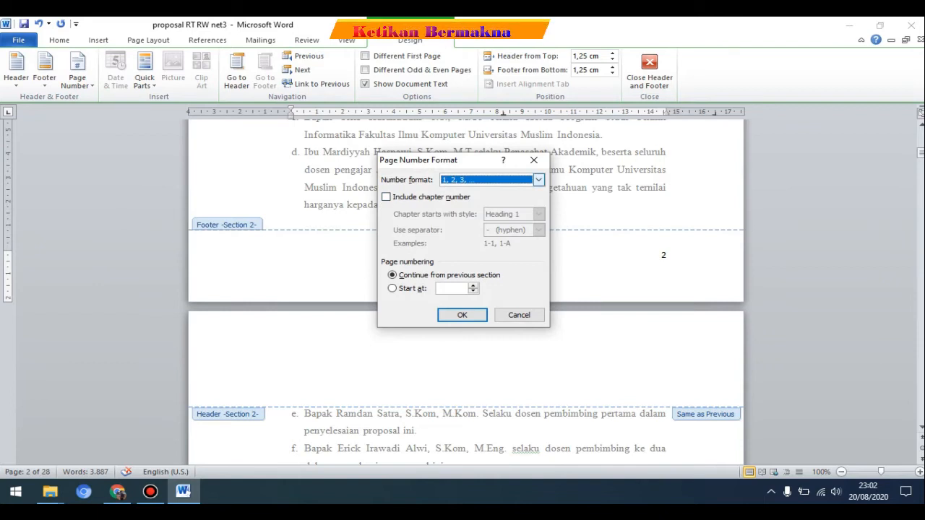
left_click(539, 180)
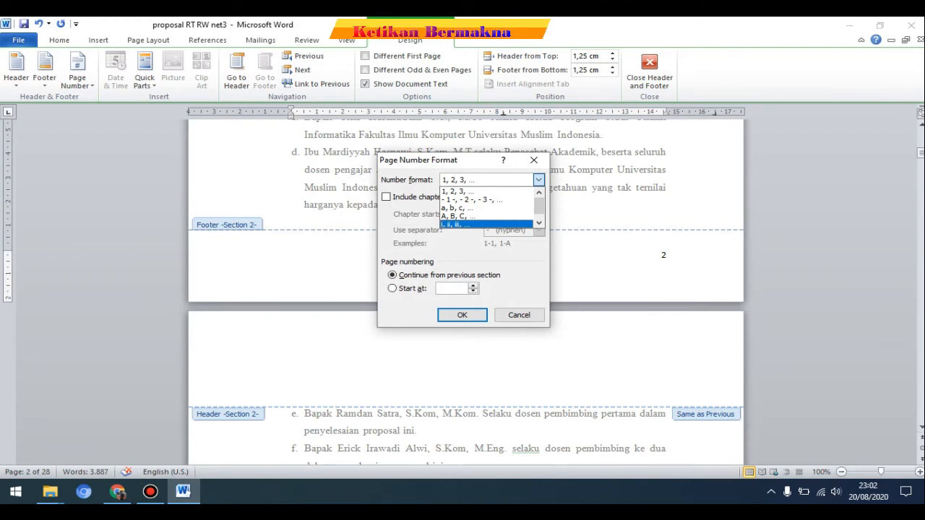
key("Return")
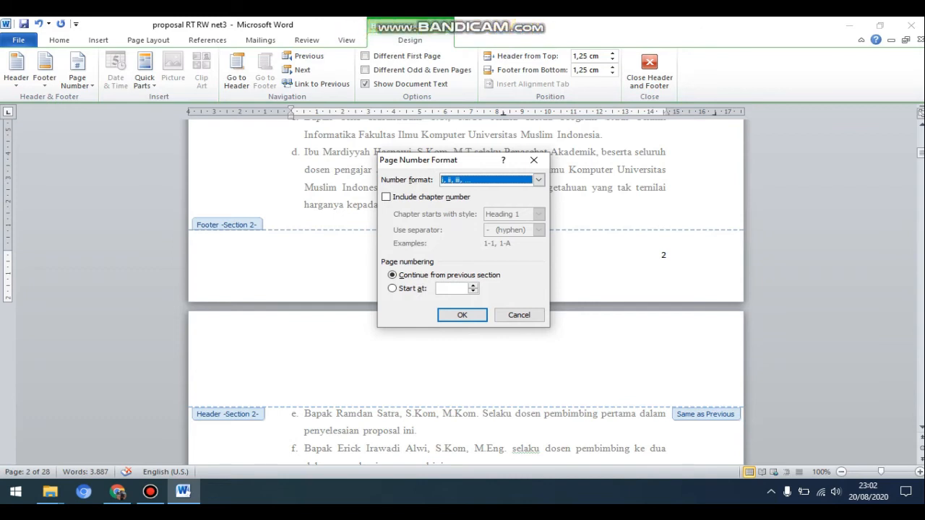
left_click(392, 289)
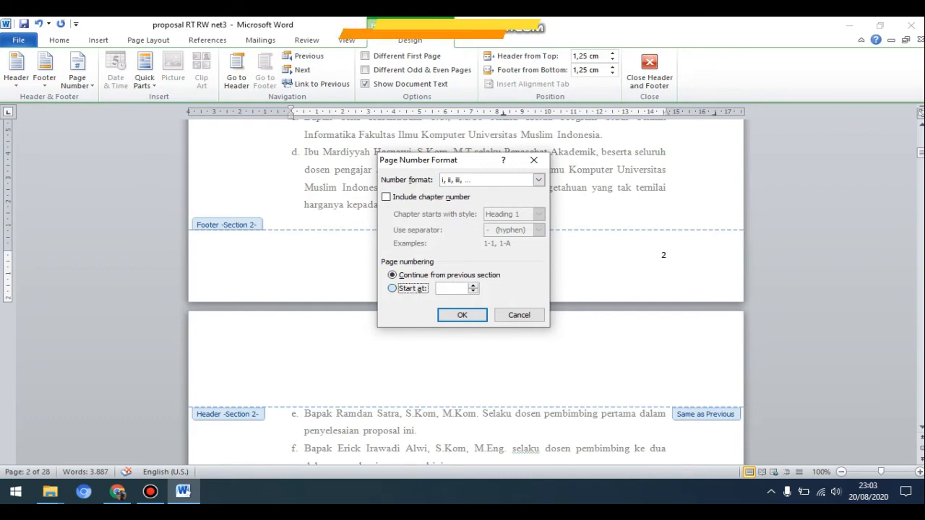
left_click(463, 315)
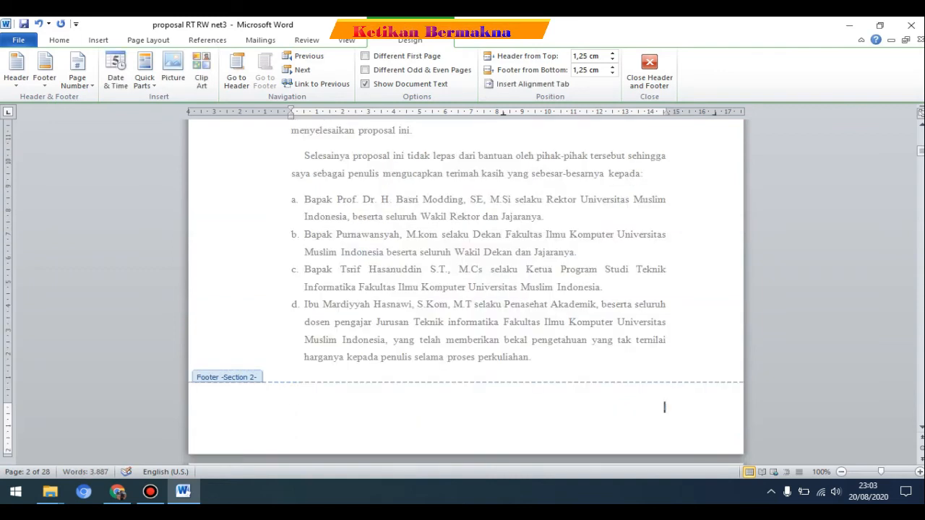
scroll(466, 292, "up", 4)
scroll(466, 292, "down", 8)
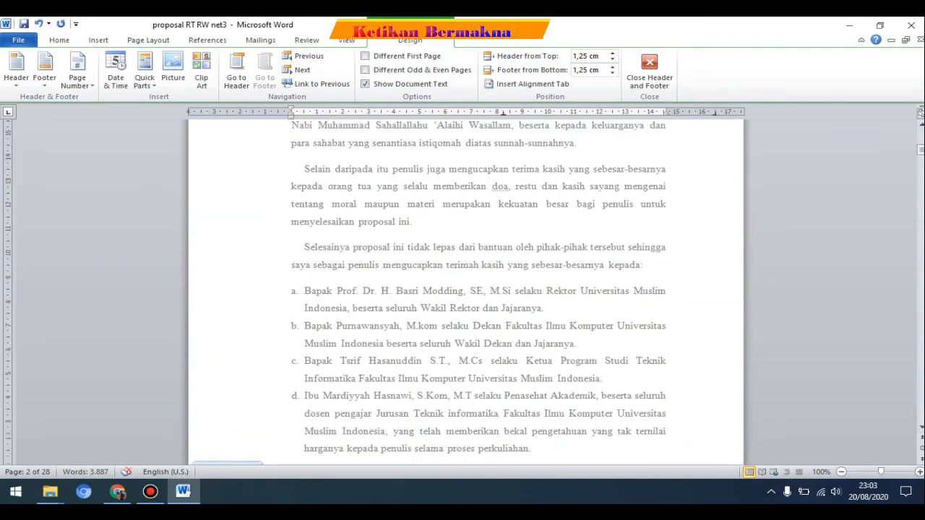
Check the footer page numbers from the cover page through the first BAB 1 page, and leave footer editing at the Kata Pengantar heading
scroll(466, 292, "up", 20)
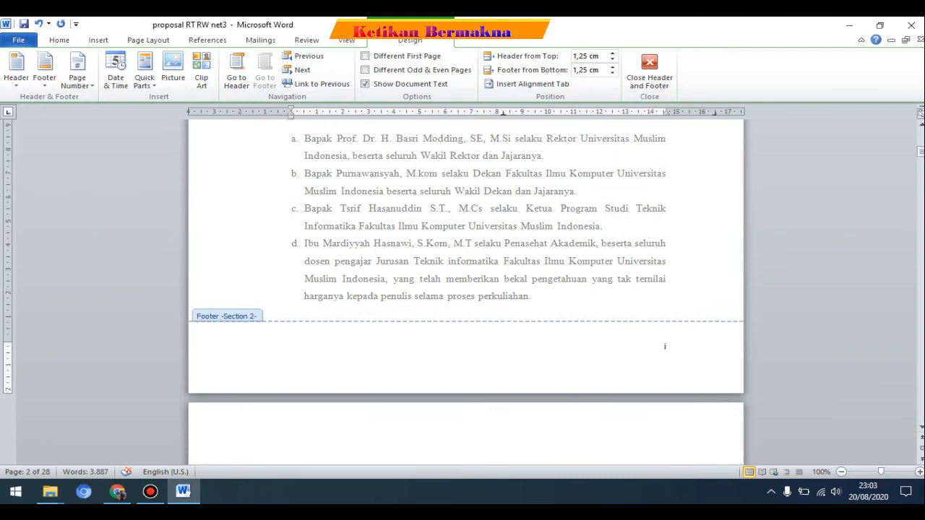
scroll(467, 292, "up", 15)
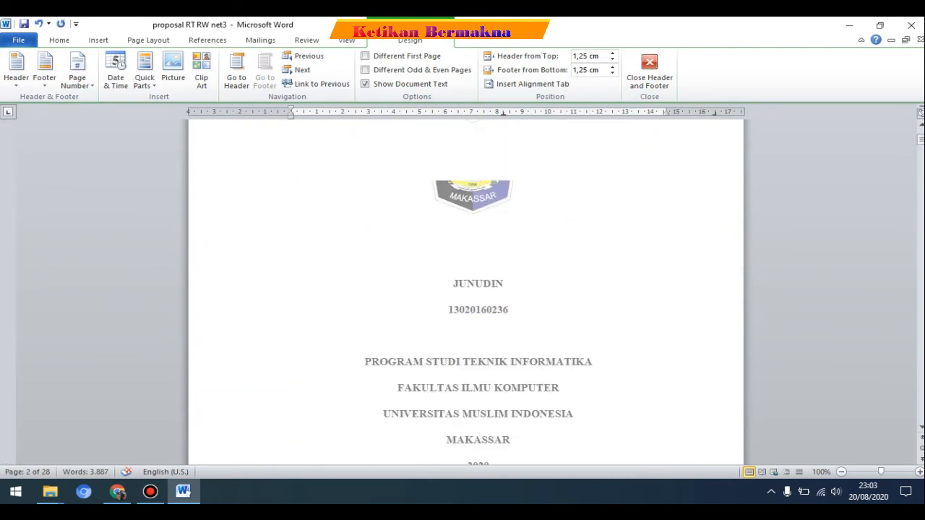
scroll(467, 292, "down", 20)
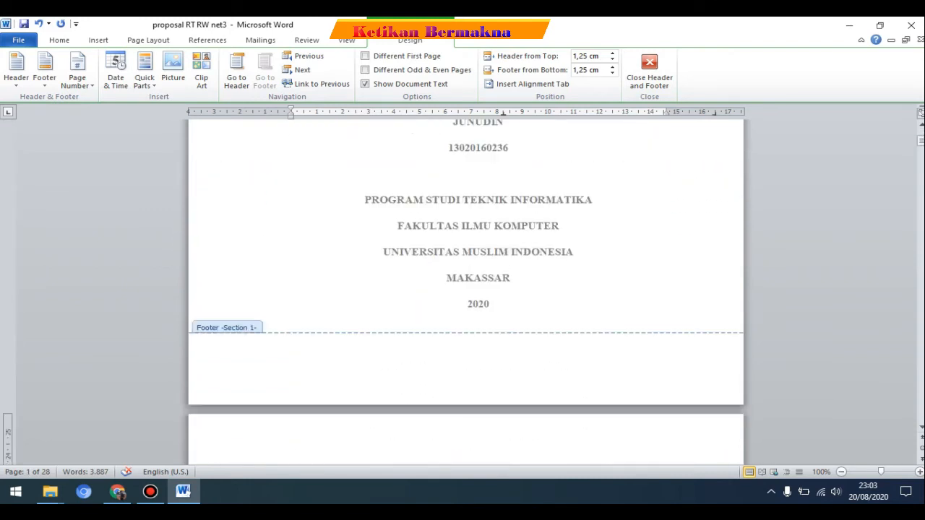
scroll(665, 246, "down", 6)
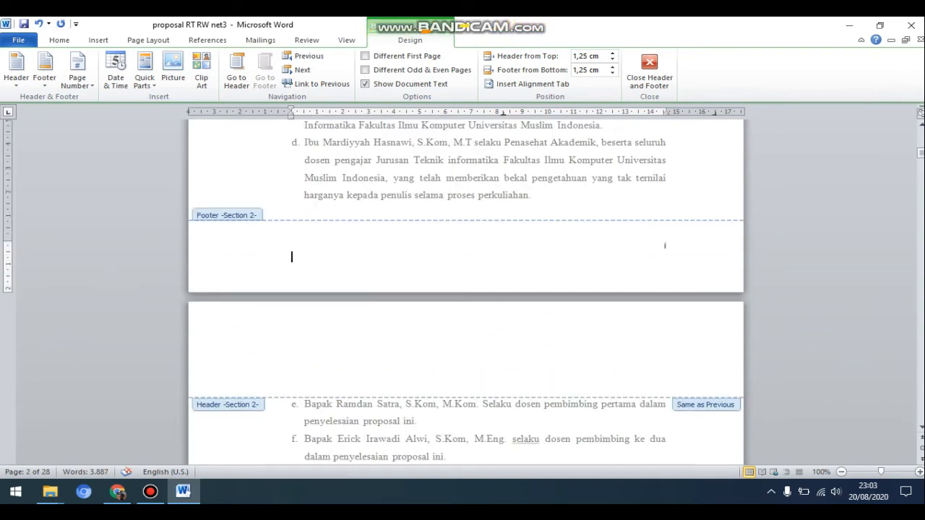
scroll(665, 246, "down", 6)
scroll(466, 289, "down", 18)
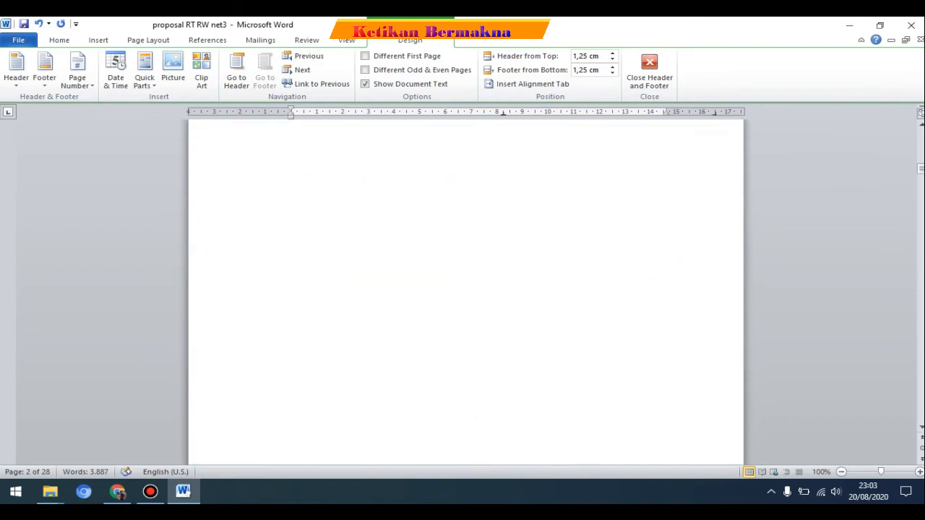
scroll(466, 289, "down", 7)
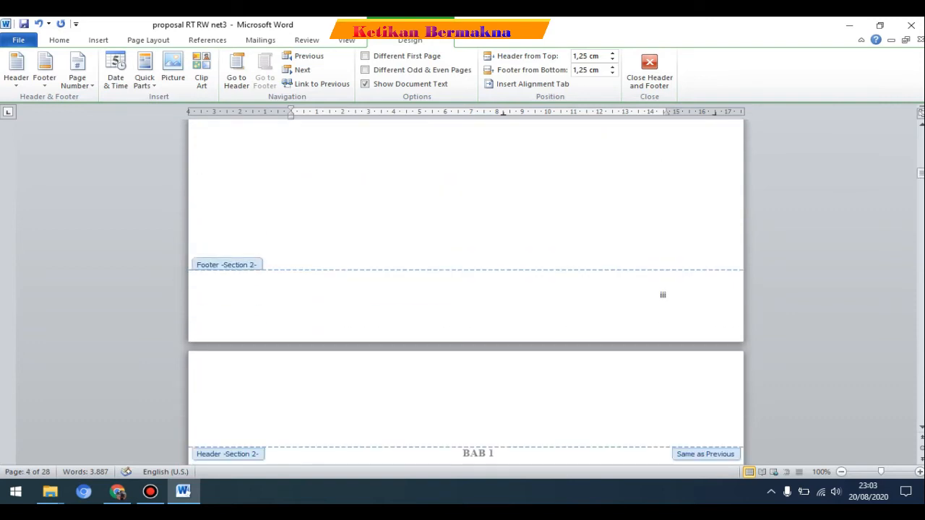
scroll(466, 289, "down", 5)
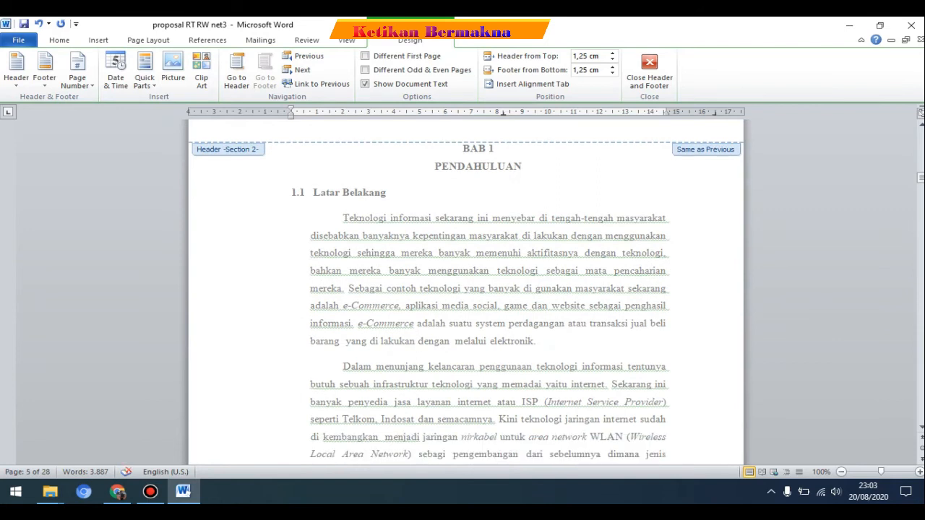
scroll(466, 289, "down", 10)
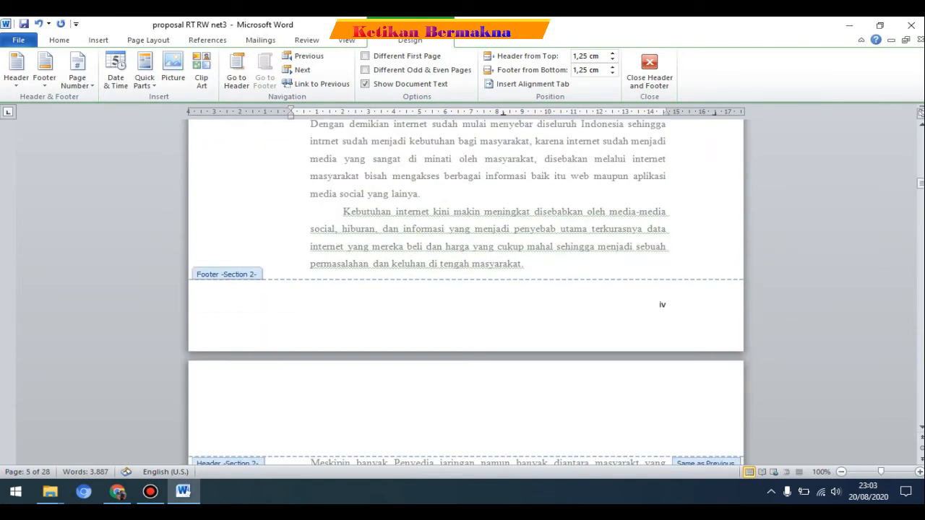
scroll(466, 289, "up", 15)
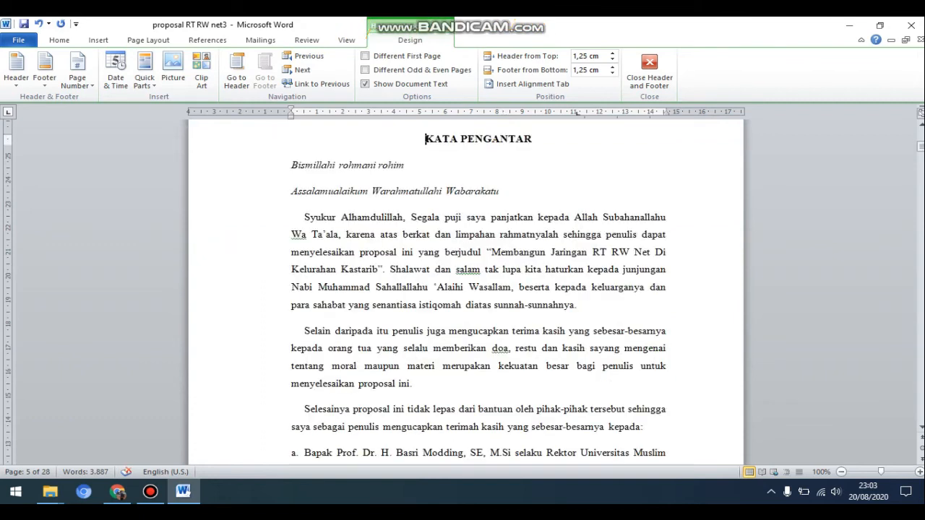
double_click(426, 139)
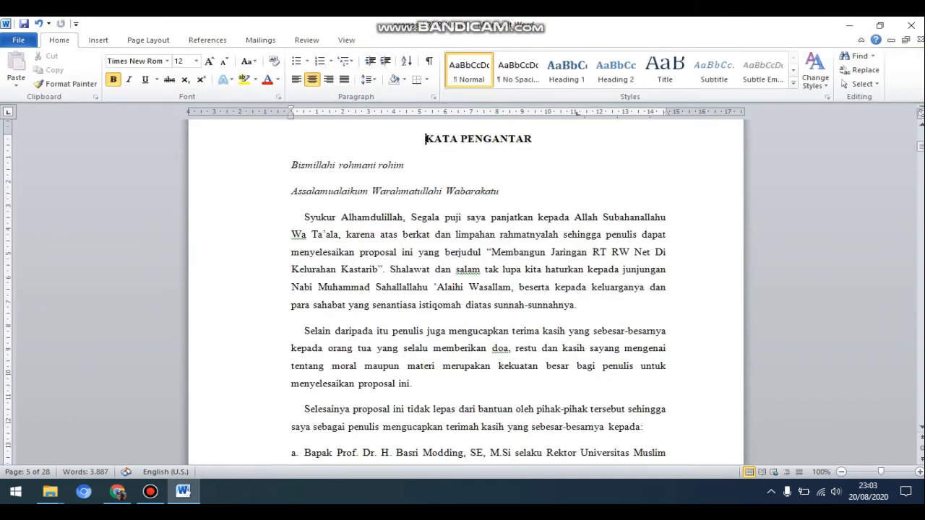
Insert a Next Page section break directly before the BAB 1 heading
scroll(467, 289, "down", 20)
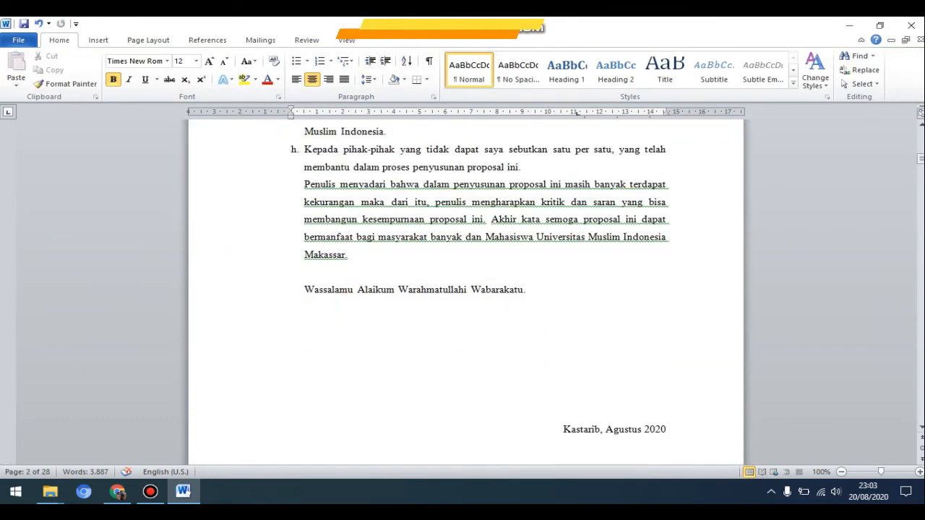
scroll(466, 289, "down", 15)
scroll(466, 289, "down", 12)
scroll(466, 289, "up", 6)
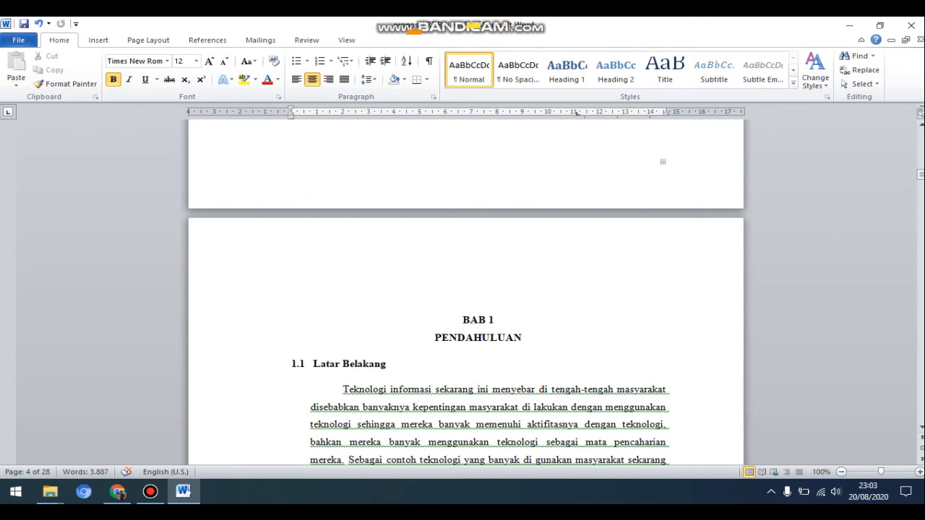
left_click(462, 319)
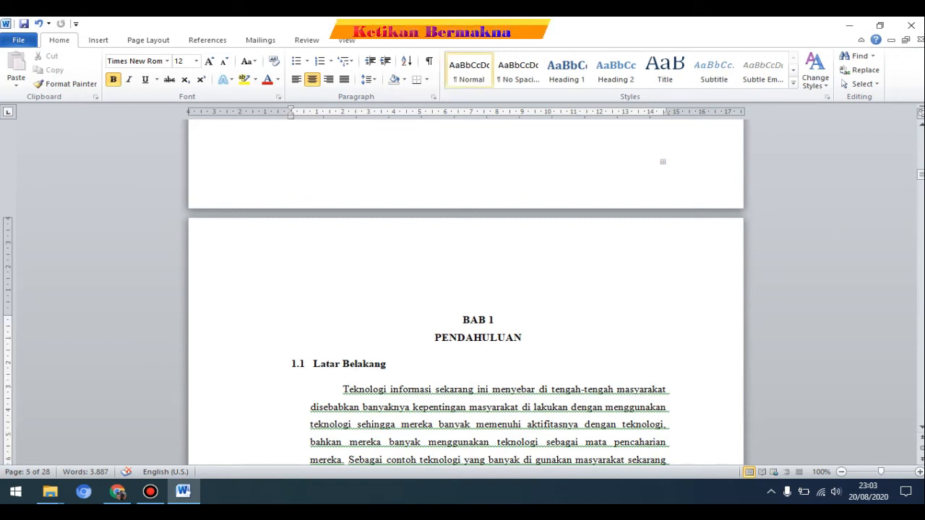
left_click(148, 40)
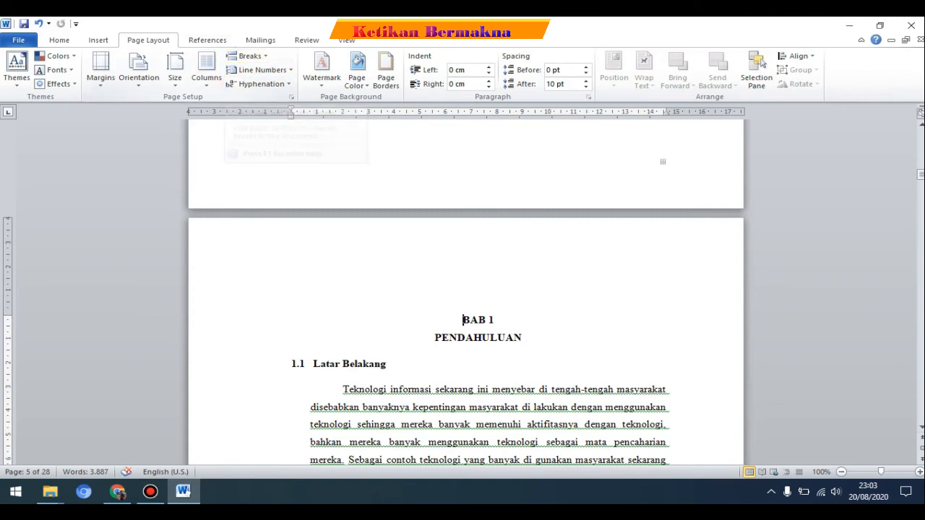
left_click(246, 56)
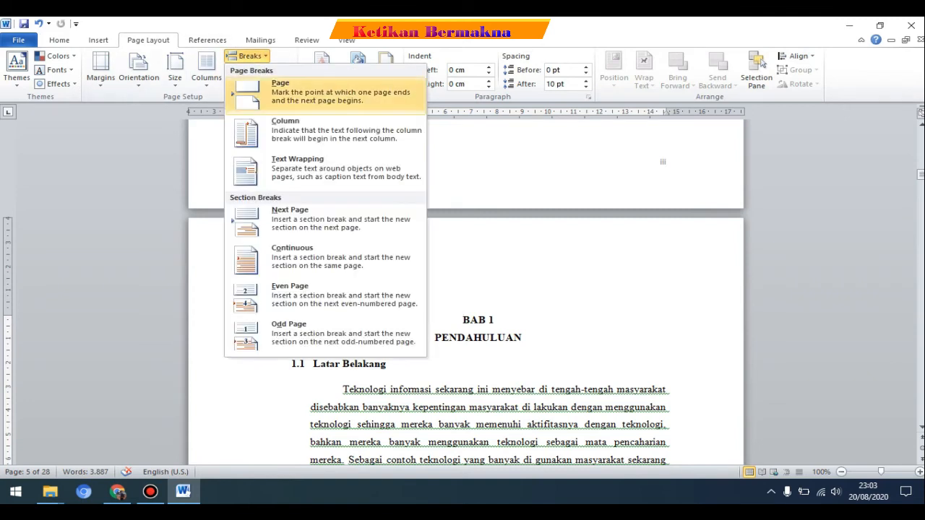
left_click(325, 223)
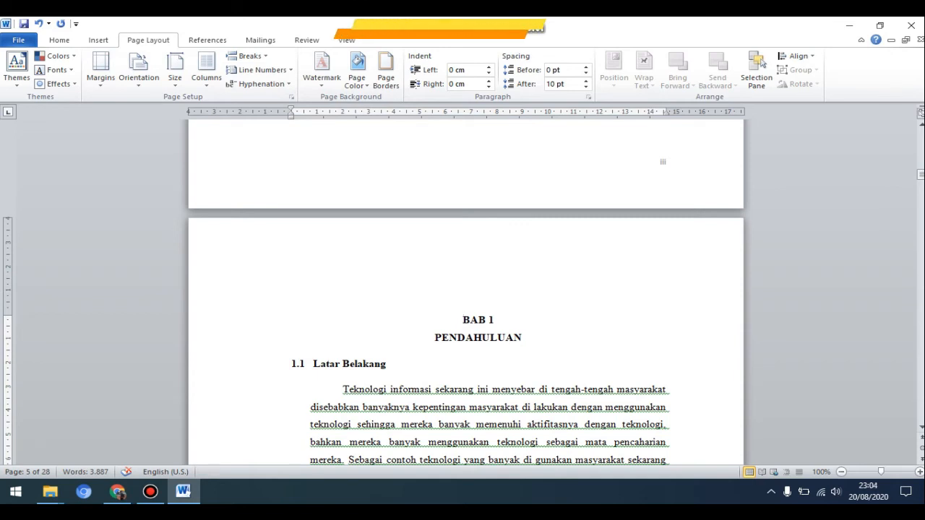
Format the Section 3 page numbers as 1, 2, 3 starting at 1, and close header and footer editing
double_click(292, 254)
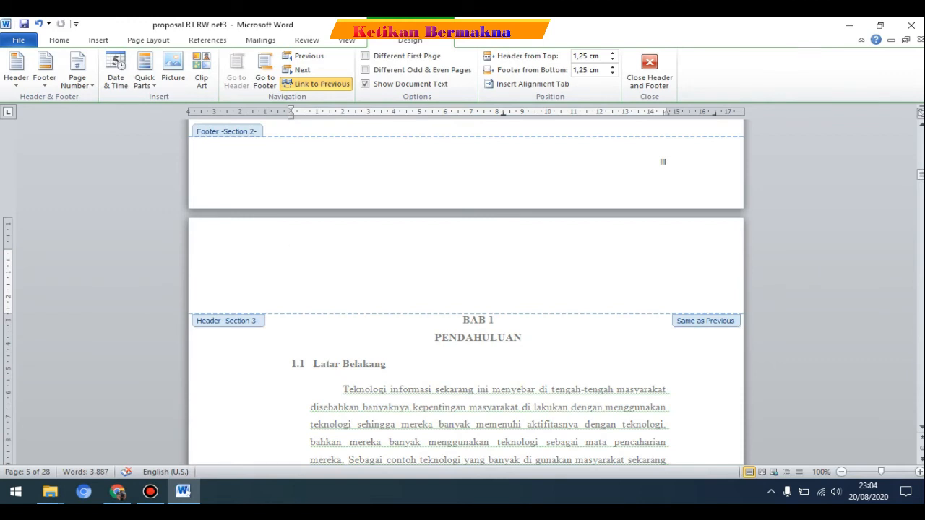
scroll(466, 289, "down", 3)
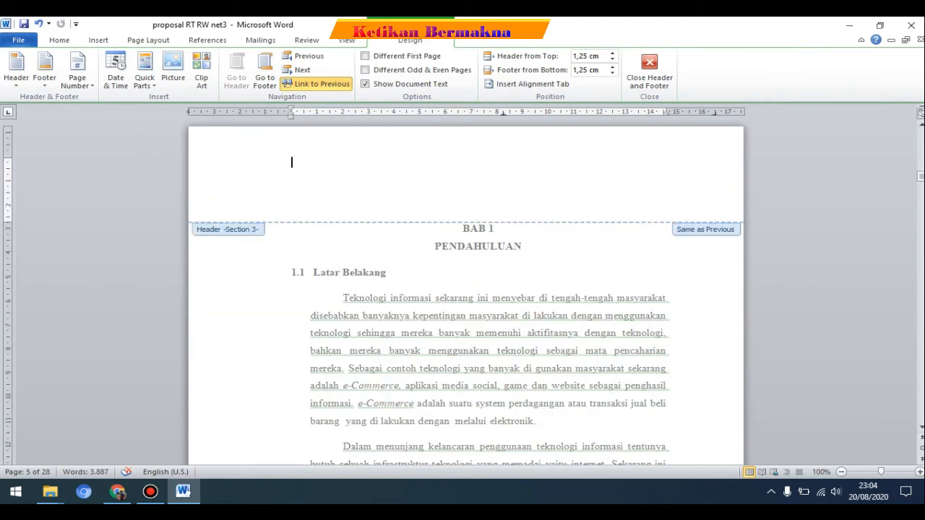
scroll(665, 263, "down", 20)
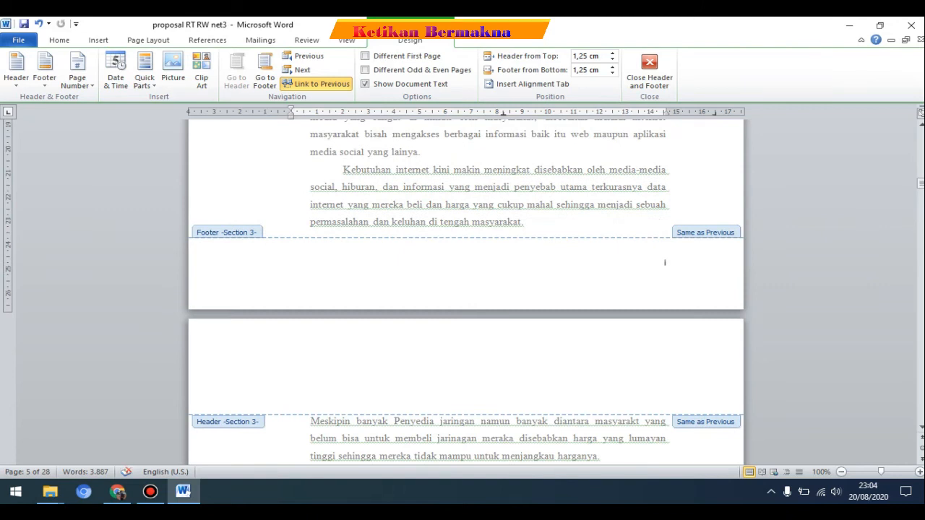
scroll(665, 262, "up", 20)
scroll(662, 283, "down", 13)
scroll(665, 262, "down", 15)
left_click(78, 80)
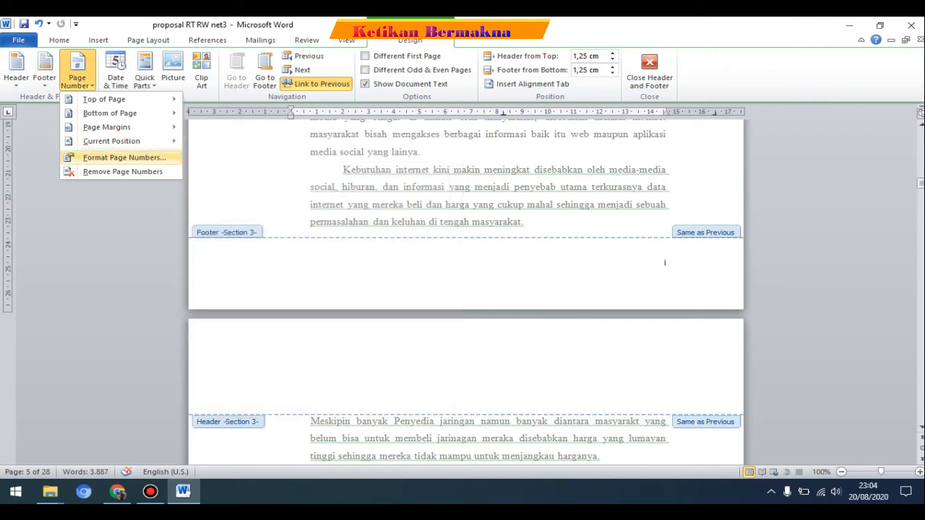
key("Return")
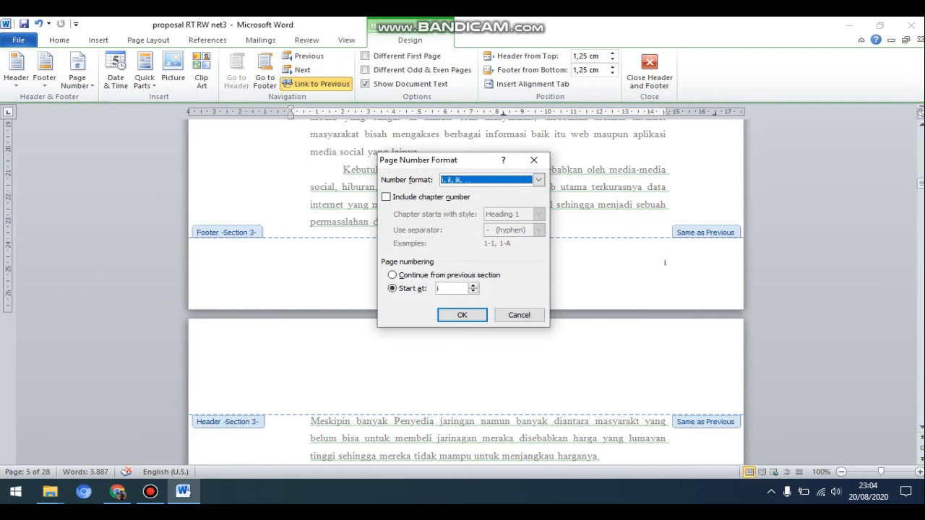
left_click(539, 180)
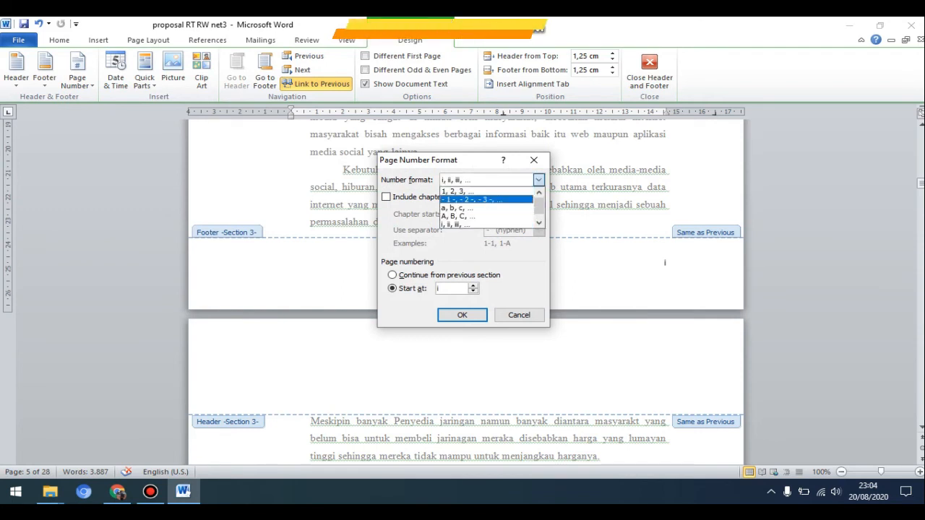
left_click(459, 192)
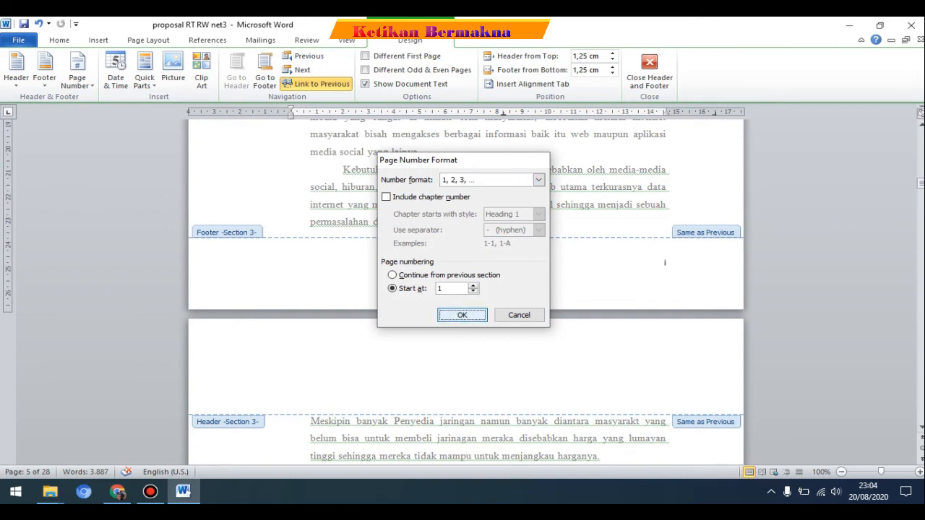
key("Return")
scroll(466, 289, "down", 10)
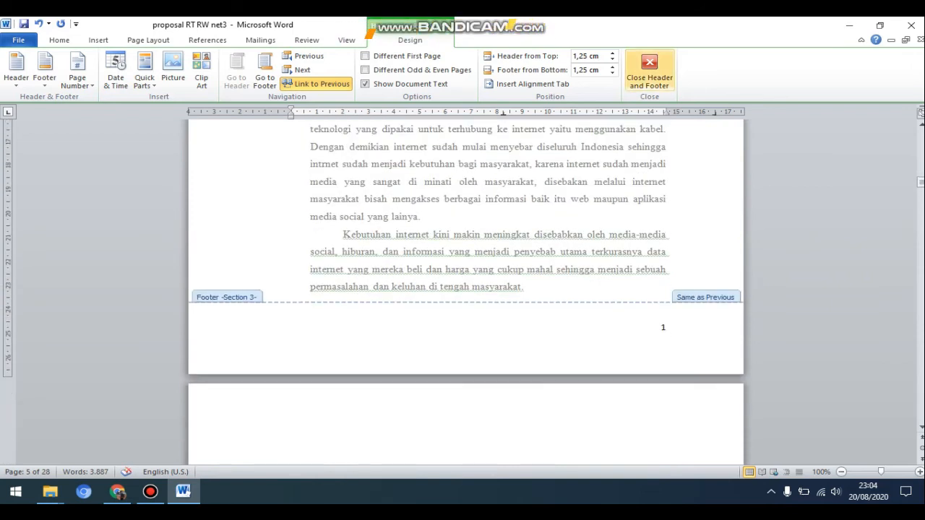
left_click(649, 72)
Review the page numbers from BAB 1 to the last page, and from the cover page through the Kata Pengantar pages
scroll(466, 289, "down", 15)
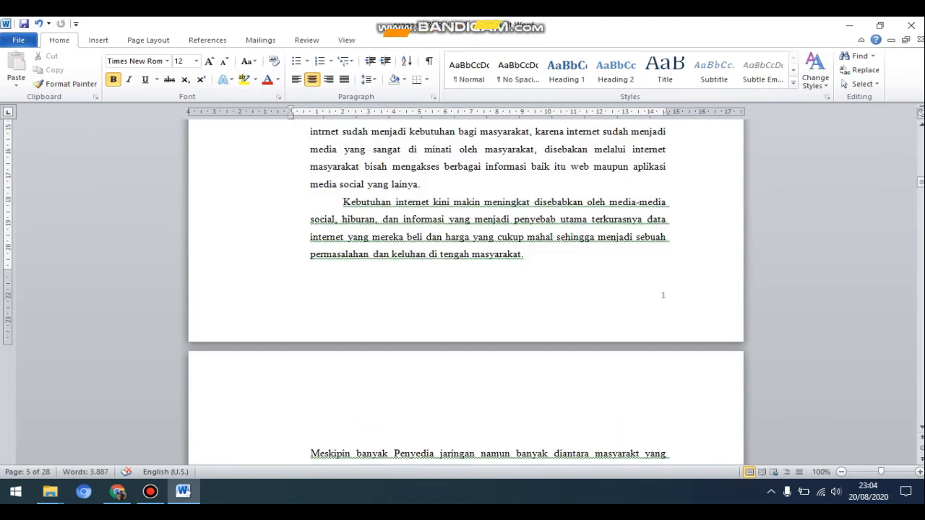
scroll(466, 289, "down", 15)
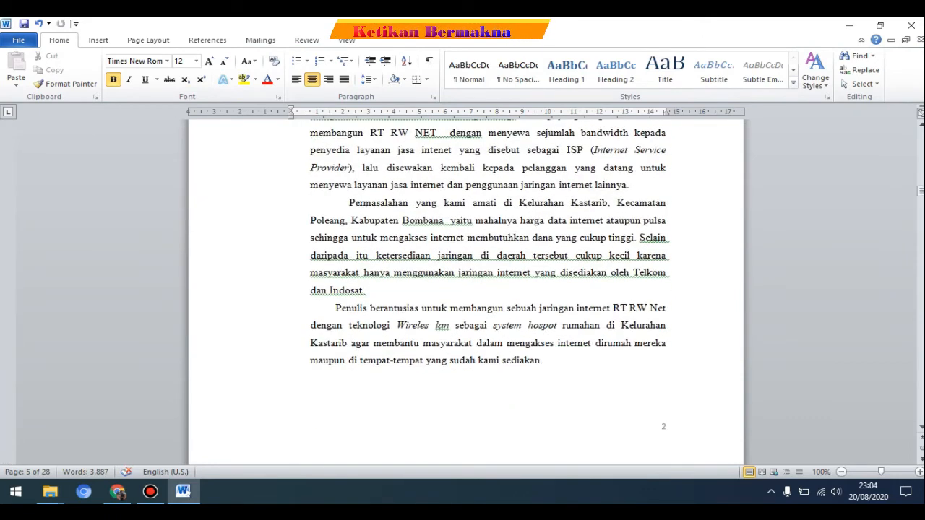
scroll(466, 289, "down", 10)
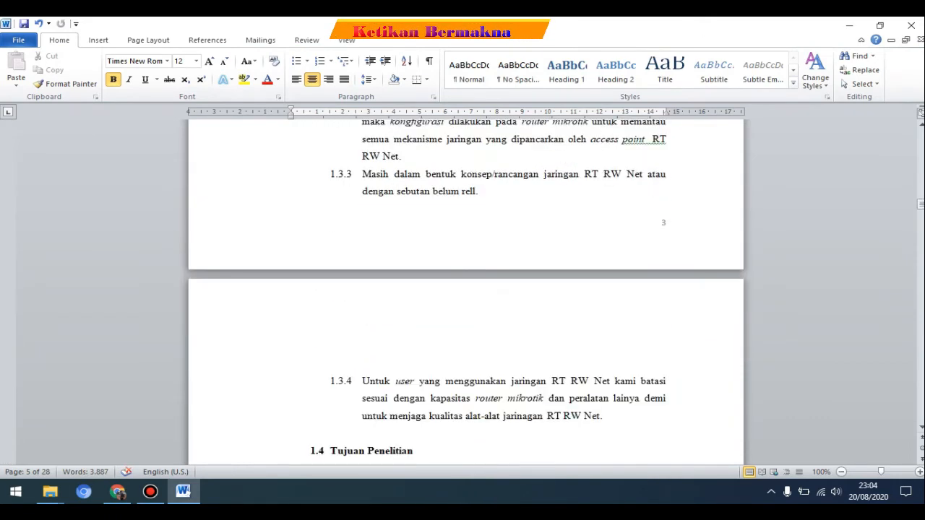
left_click_drag(921, 204, 922, 416)
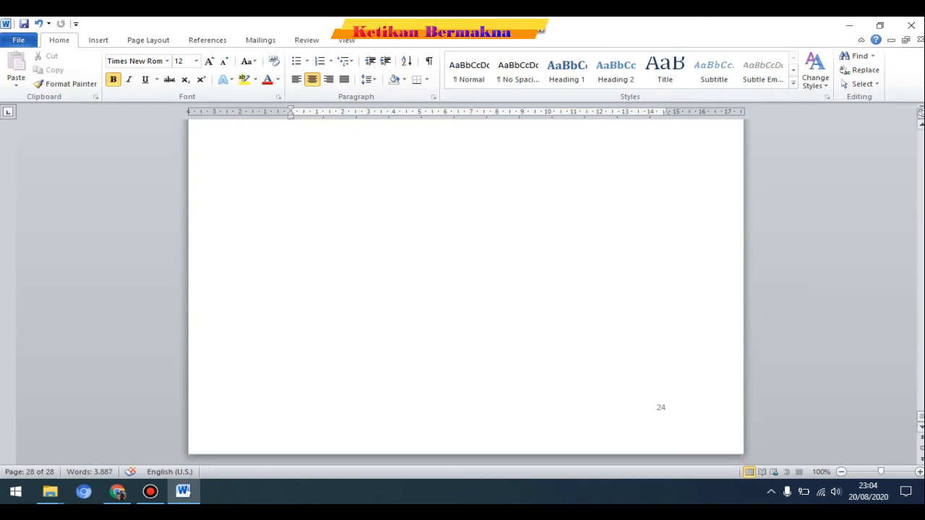
left_click_drag(921, 417, 921, 127)
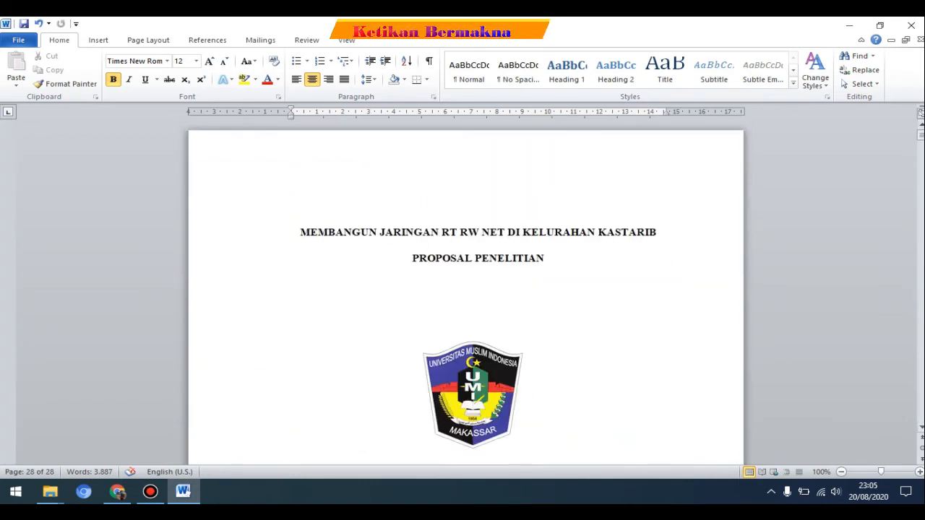
scroll(466, 296, "down", 15)
scroll(665, 367, "down", 12)
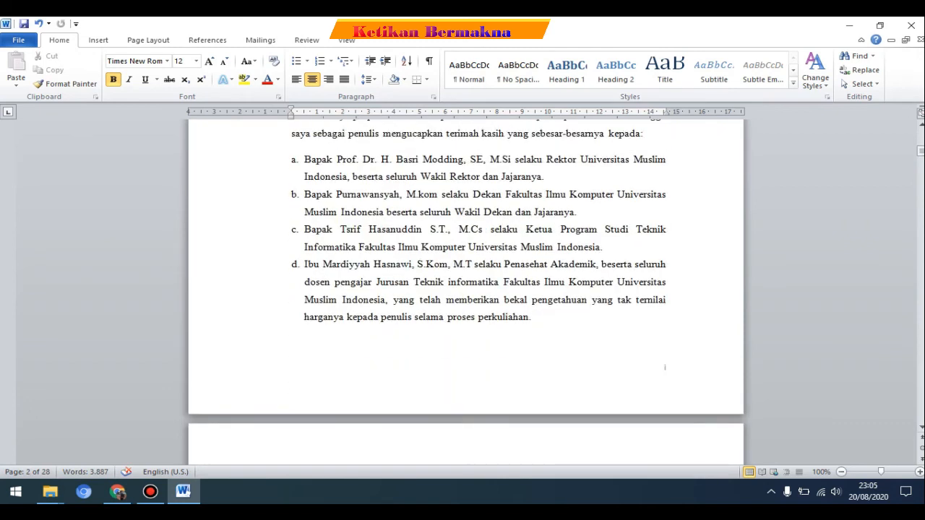
scroll(664, 367, "down", 3)
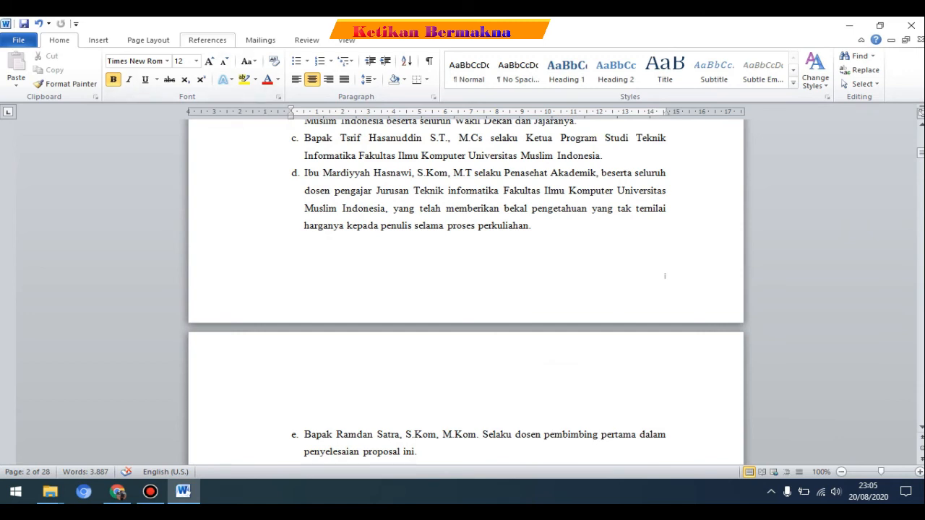
left_click(148, 41)
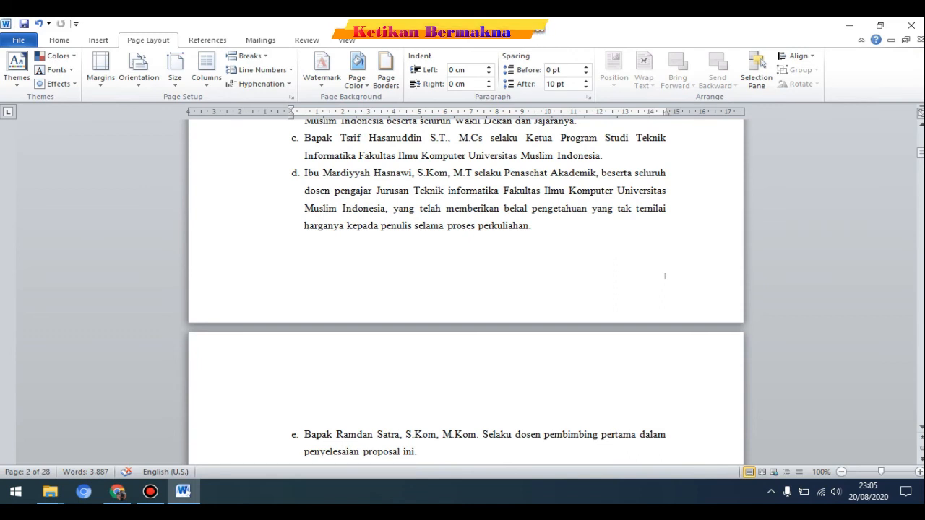
left_click(207, 41)
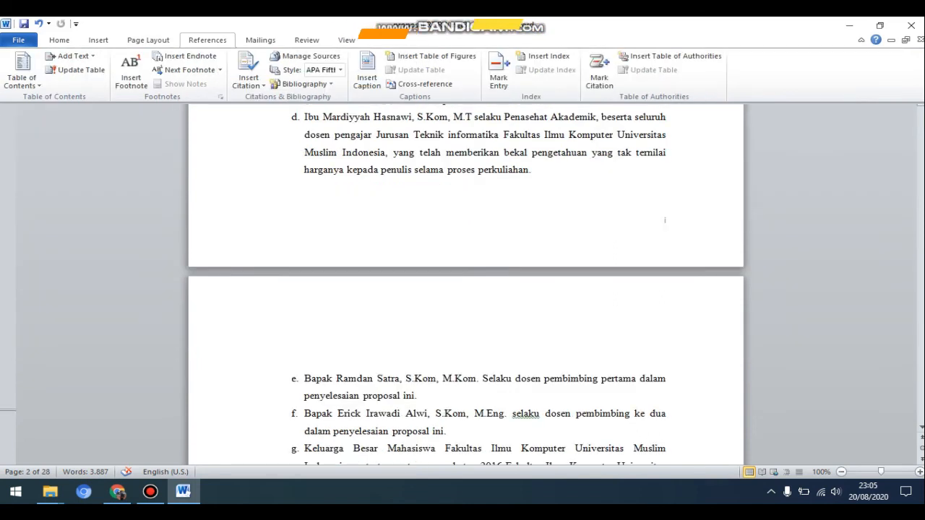
left_click(207, 41)
scroll(466, 264, "up", 5)
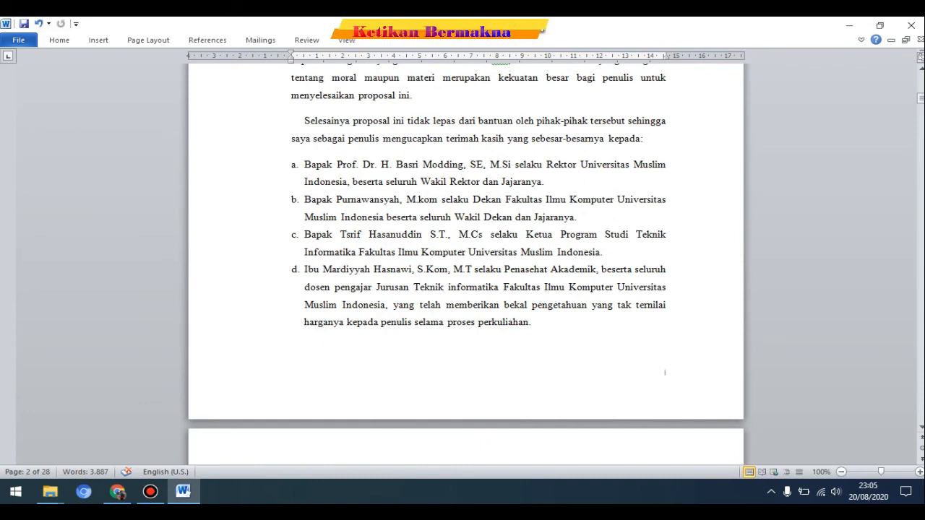
scroll(466, 264, "up", 1)
scroll(665, 402, "up", 3)
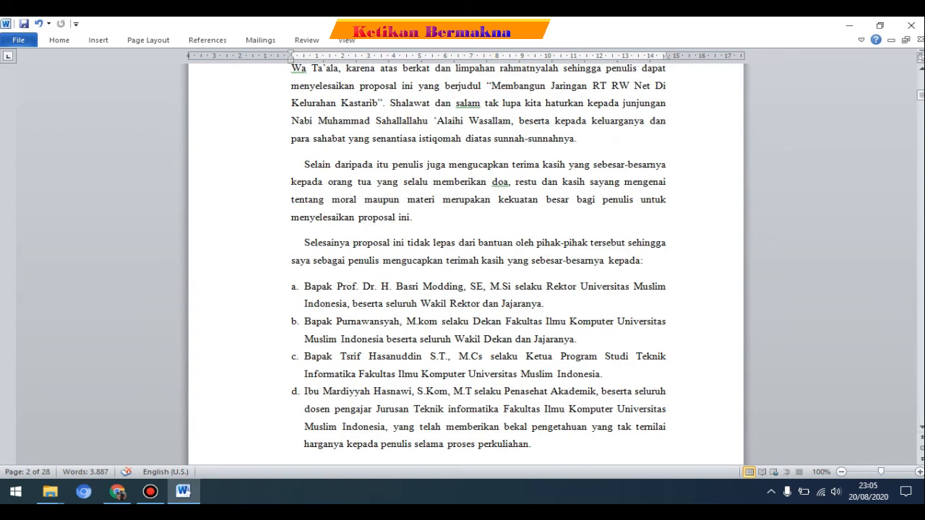
scroll(477, 260, "up", 12)
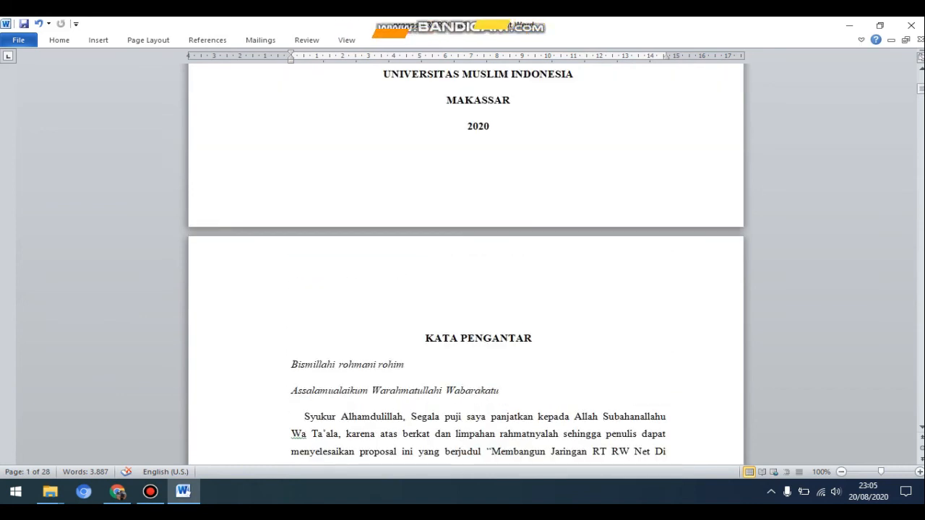
scroll(466, 261, "up", 1)
scroll(465, 260, "up", 15)
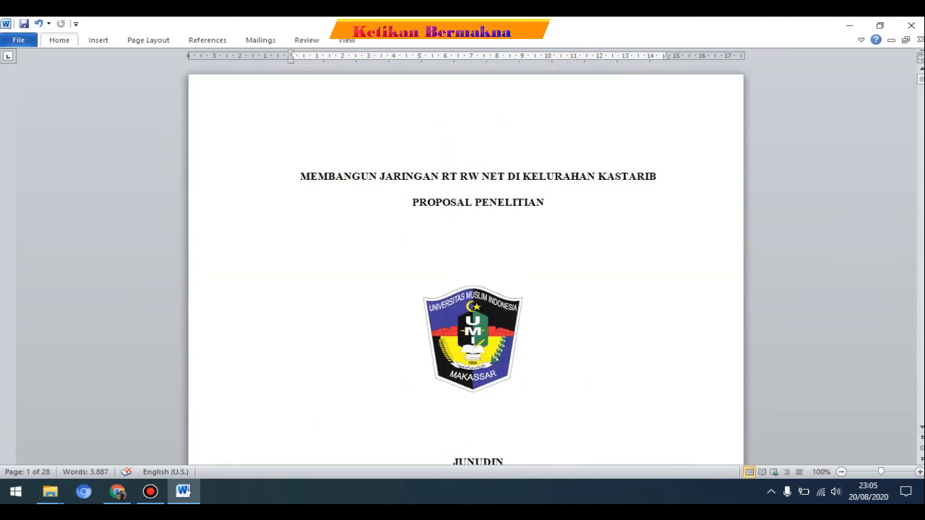
left_click(59, 40)
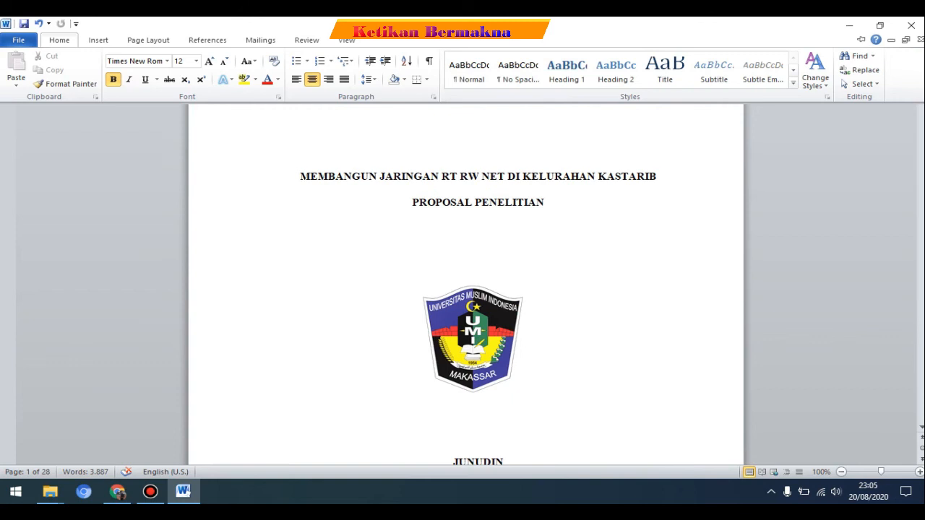